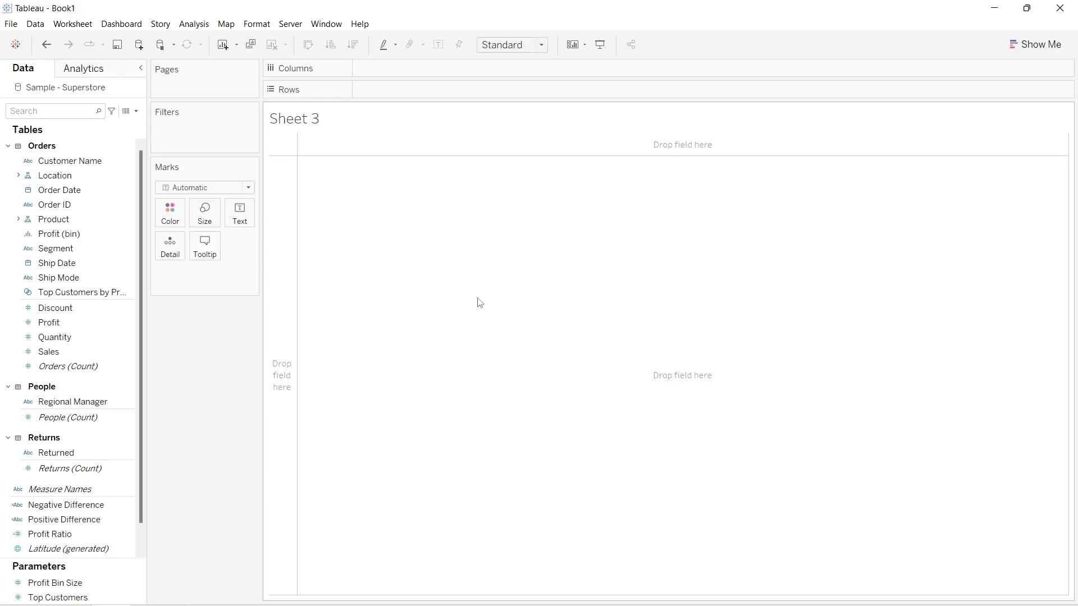
Step: Place Order Date years on Columns and SUM(Profit) on the Text mark
click(56, 191)
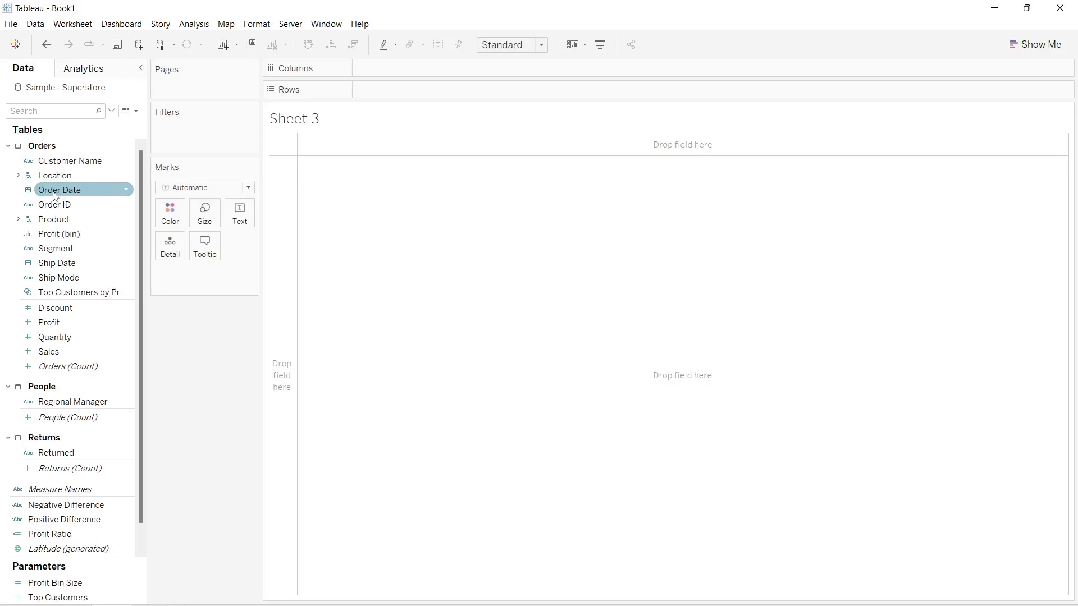
drag(56, 196, 421, 69)
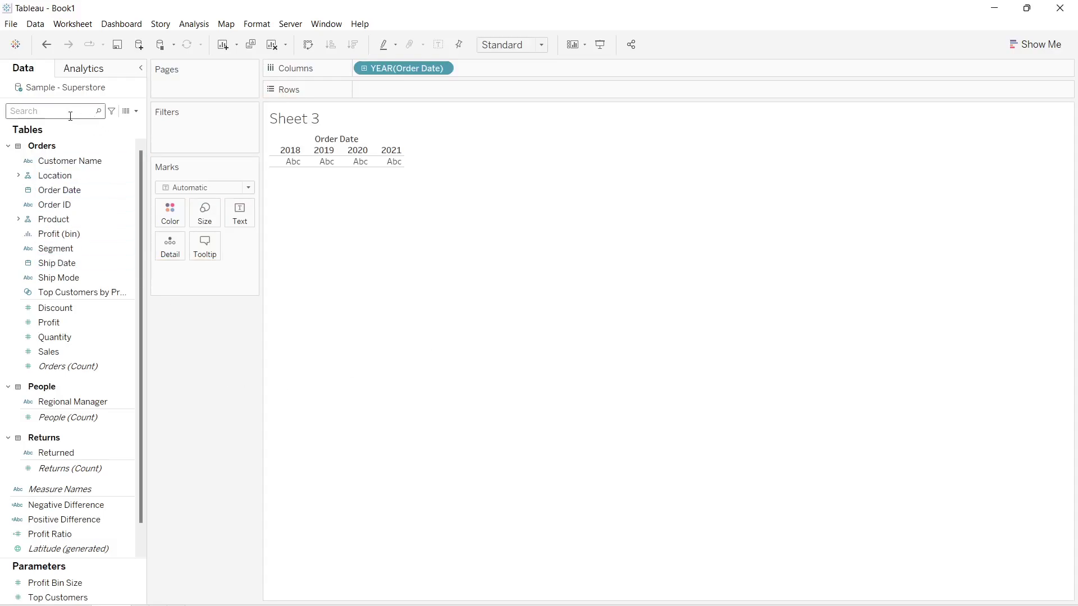
drag(59, 323, 234, 207)
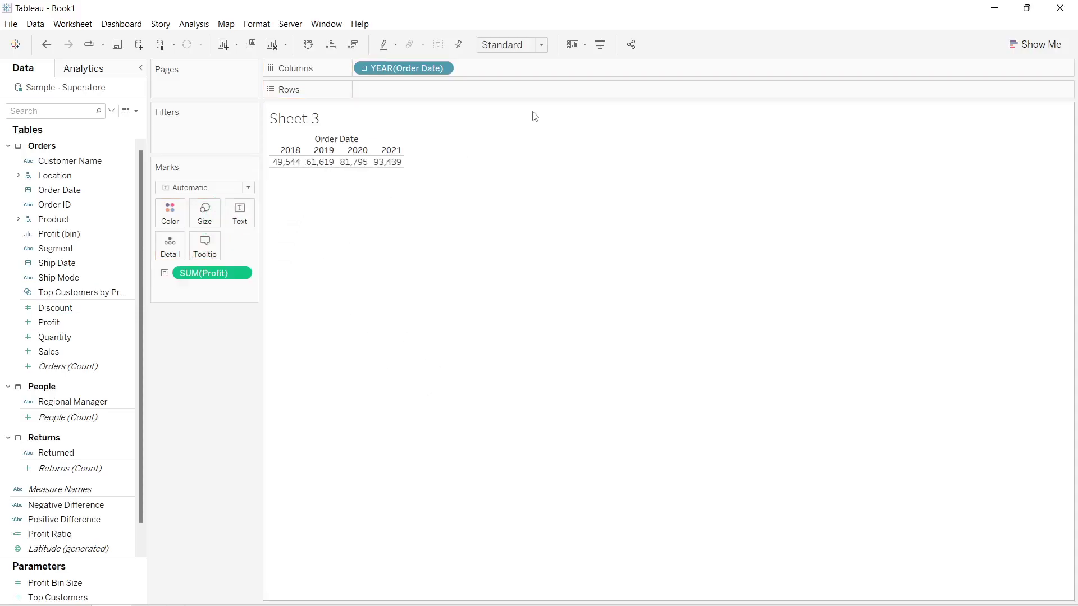
Step: Fit the view to Entire View and turn off Show tooltips
click(527, 45)
click(503, 97)
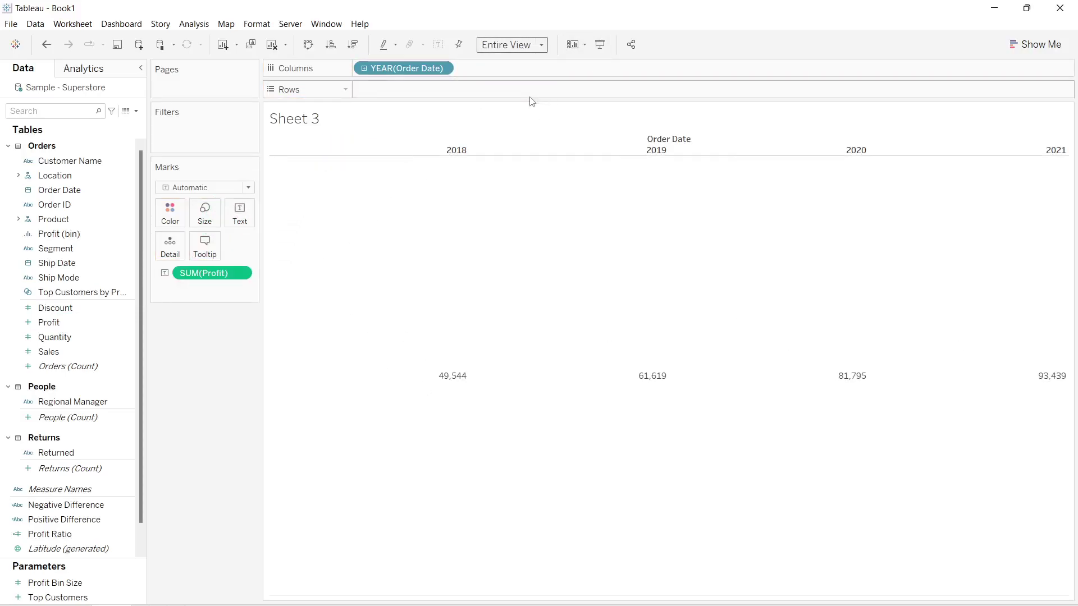
click(204, 245)
click(368, 369)
click(576, 421)
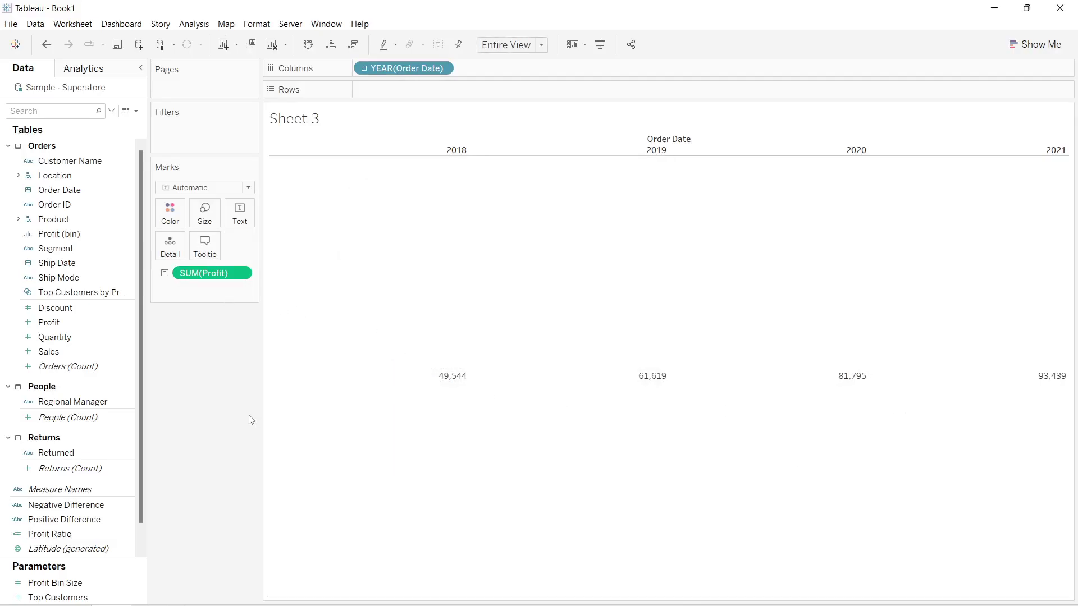
Step: Apply a Year Over Year Growth quick table calculation to SUM(Profit), giving 24.37%, 32.74%, 14.24%
right_click(243, 273)
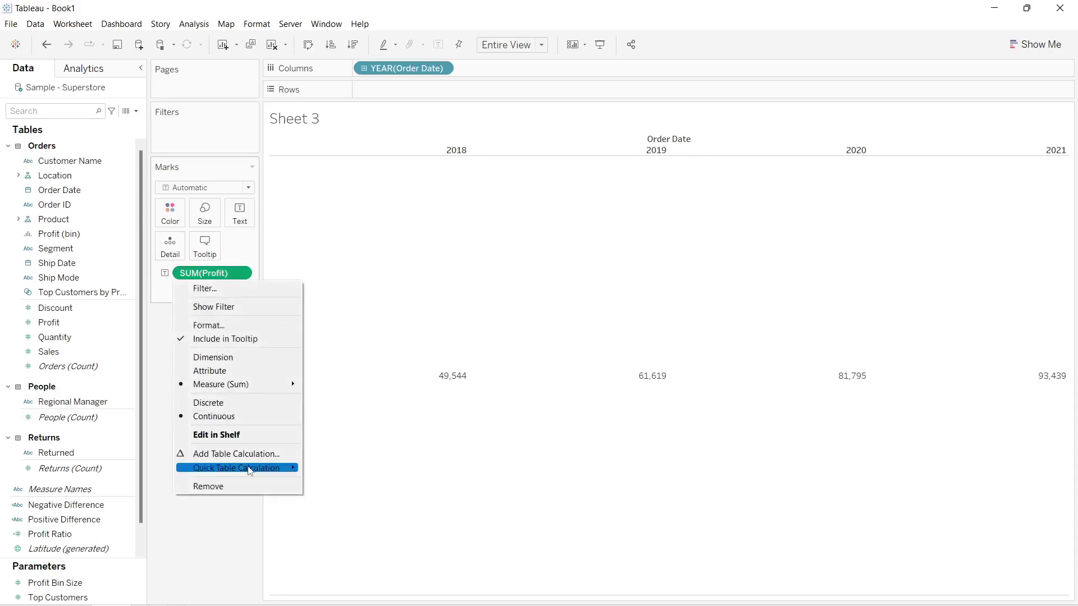
mouse_move(253, 468)
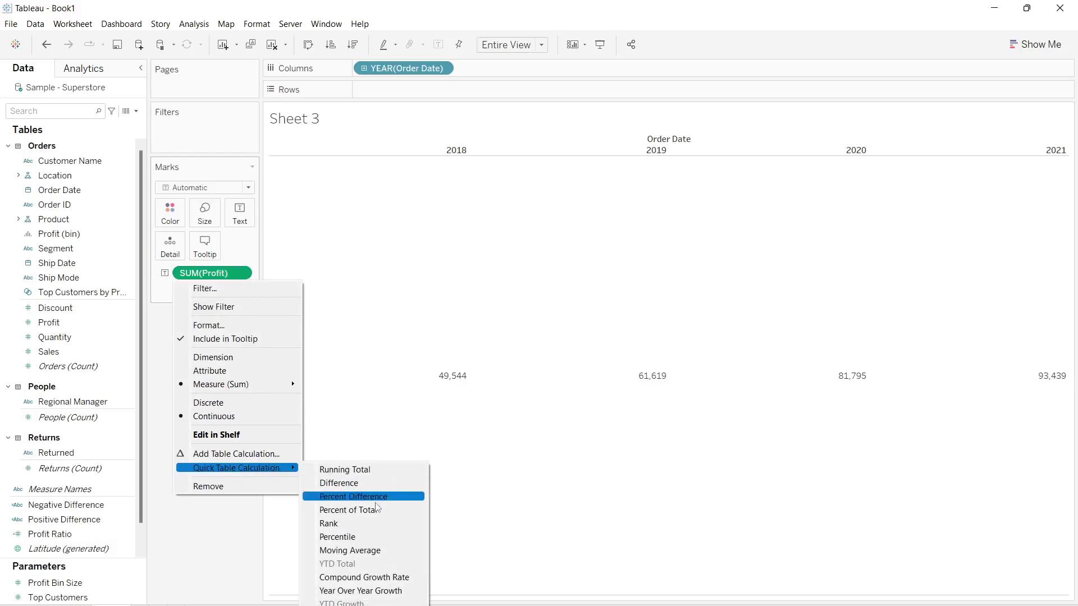
click(392, 591)
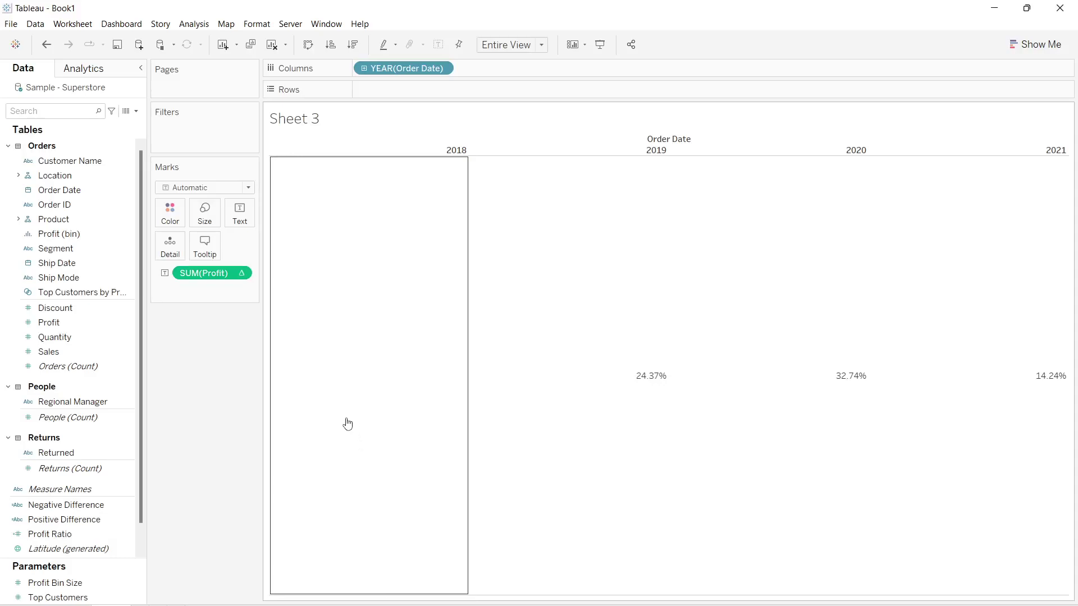
click(243, 273)
mouse_move(275, 508)
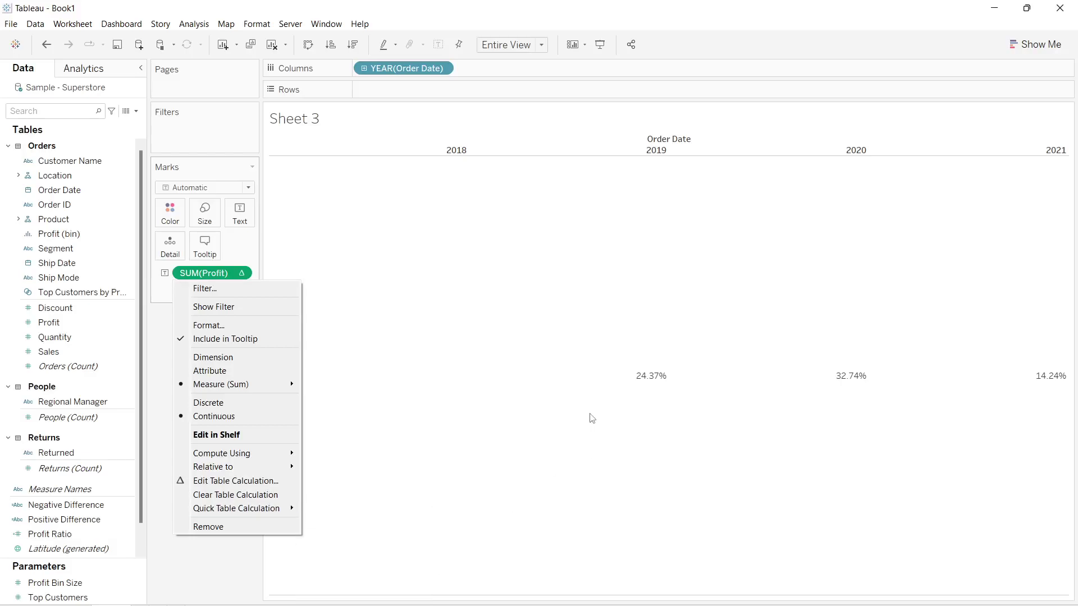
click(595, 393)
click(597, 391)
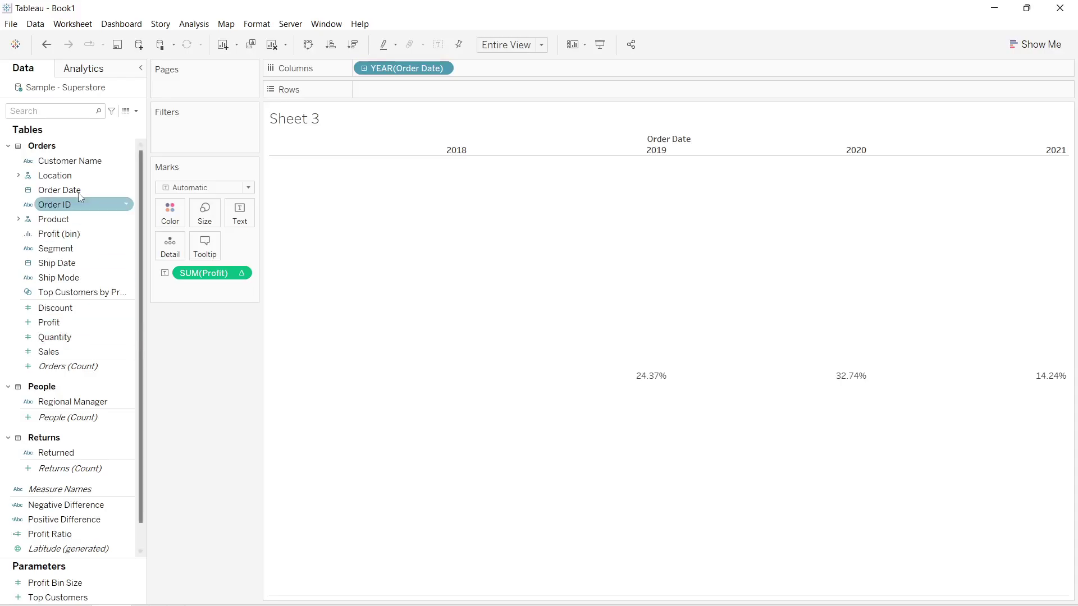
Step: Search for Category and put it on Rows for Furniture, Office Supplies and Technology rows
text(cate)
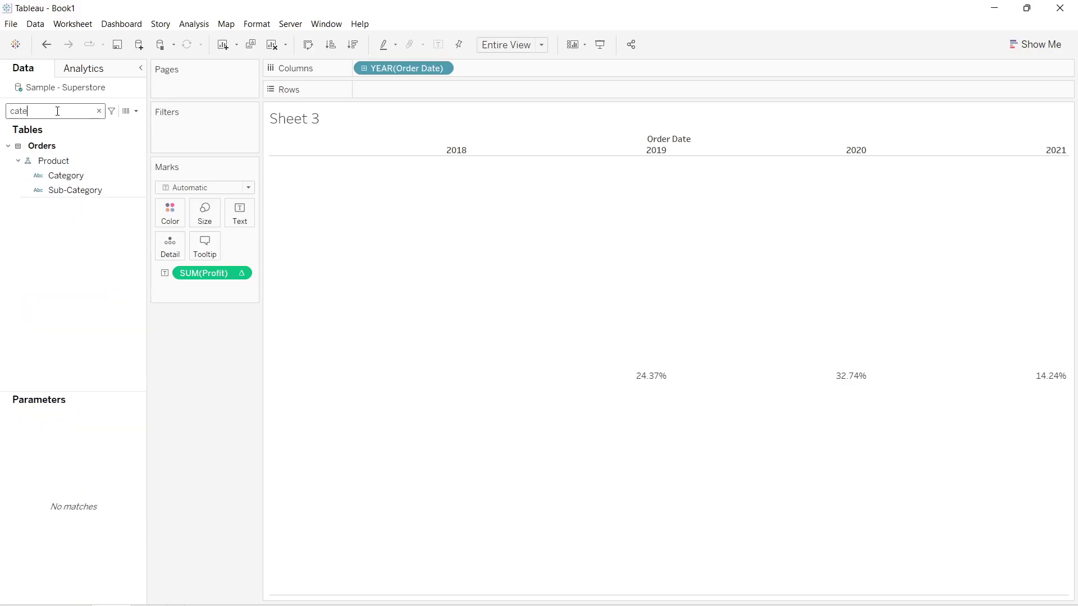
mouse_move(68, 175)
mouse_down()
mouse_move(433, 122)
mouse_move(497, 89)
mouse_up()
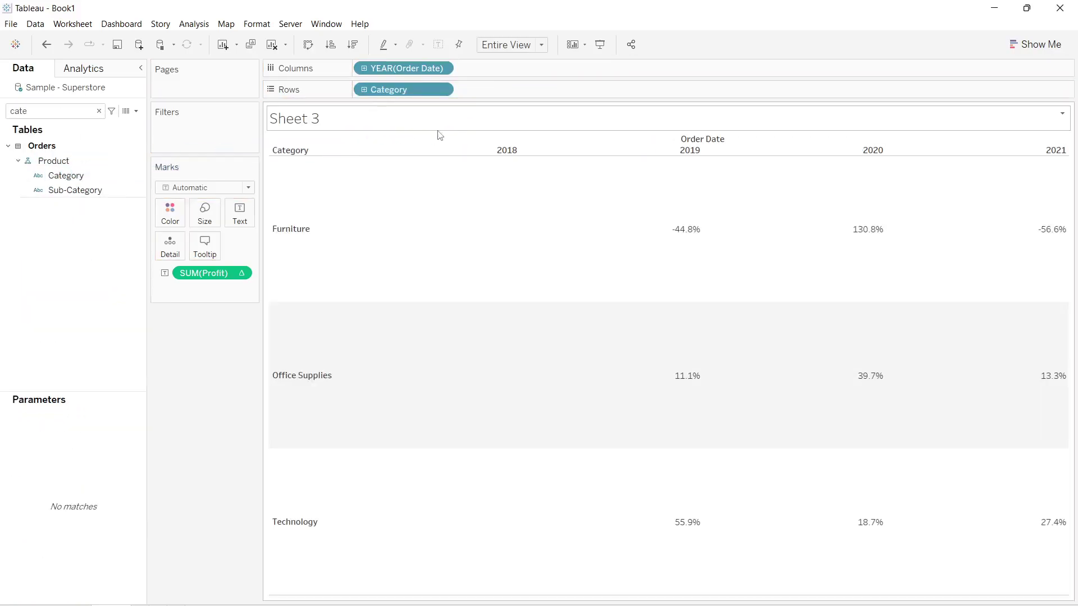
click(99, 112)
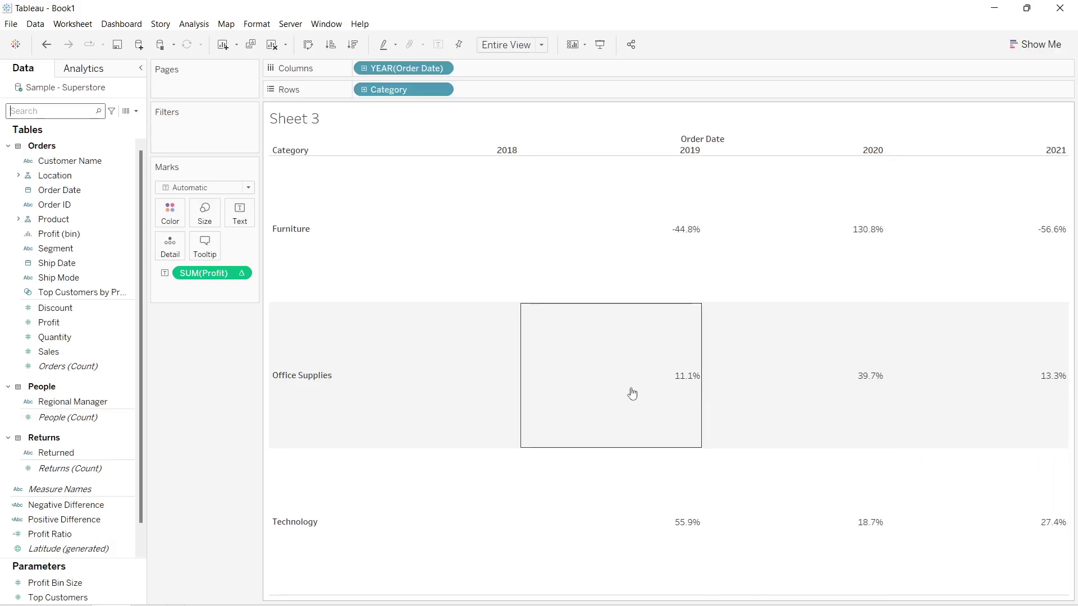
click(67, 248)
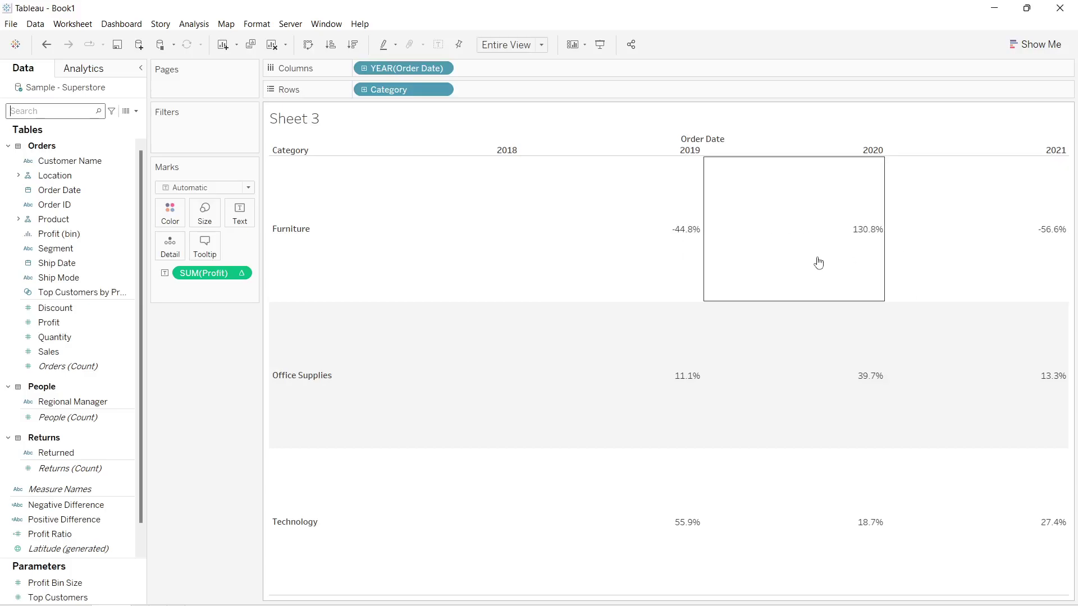
key(ctrl+f)
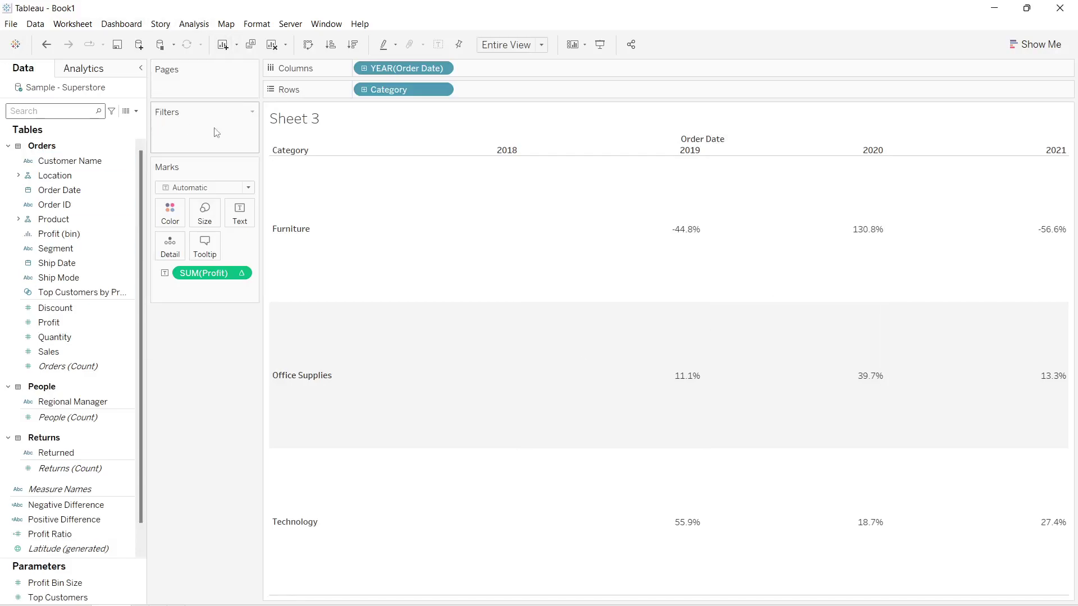
click(136, 111)
Step: Create a new calculated field named 'Negative %'
click(119, 124)
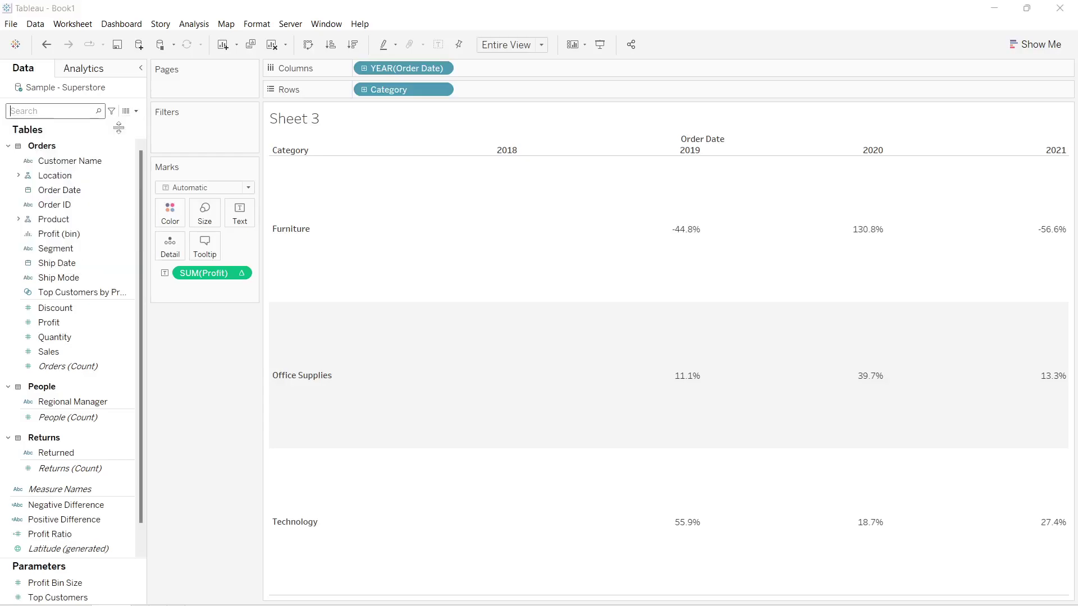
drag(601, 314, 781, 300)
click(614, 357)
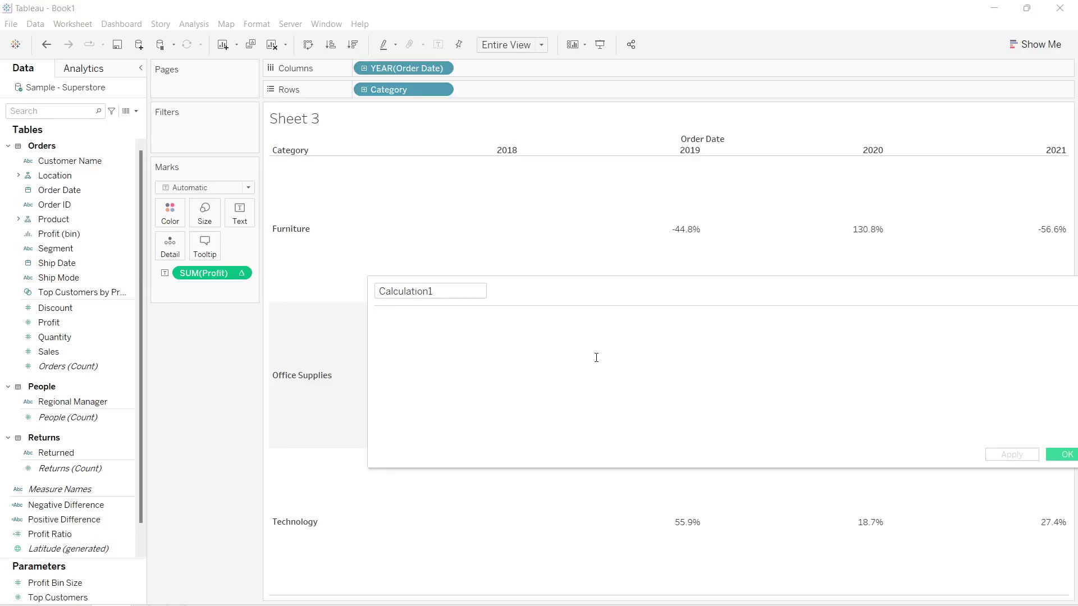
click(467, 292)
key(BackSpace)
text(Negative )
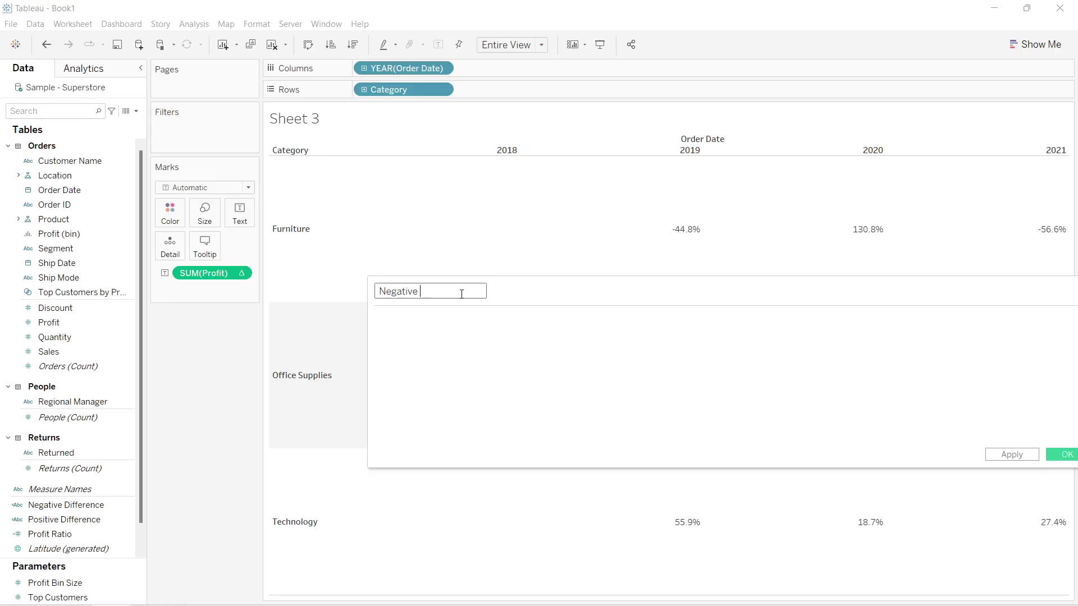
text(%)
Step: Write IF [profit growth] < 0 THEN, then switch to the arrow symbols page
click(459, 322)
text(IF)
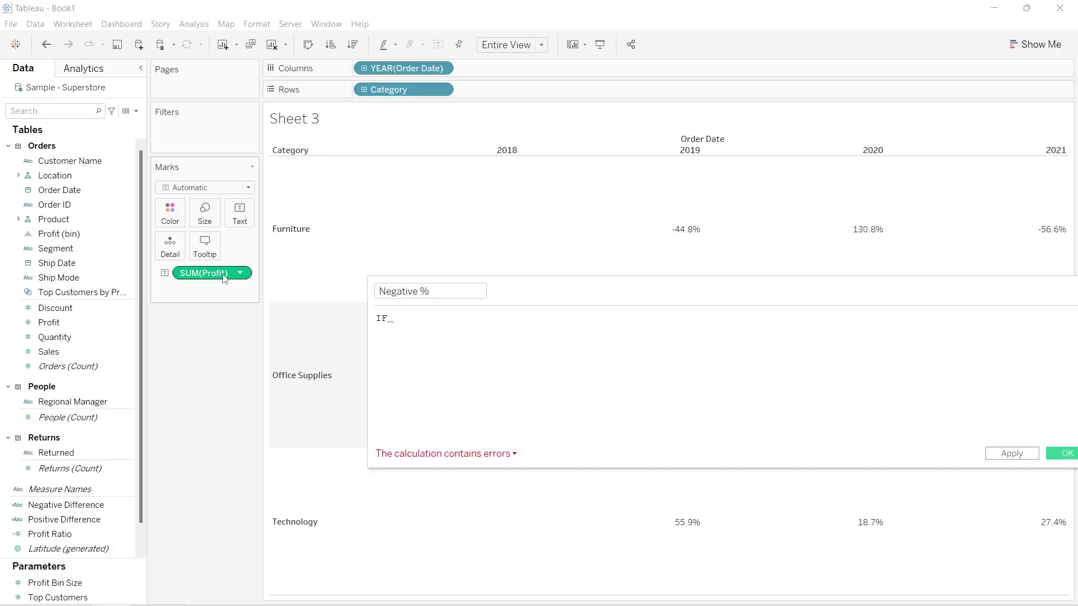
click(206, 275)
drag(205, 275, 474, 331)
drag(716, 290, 564, 252)
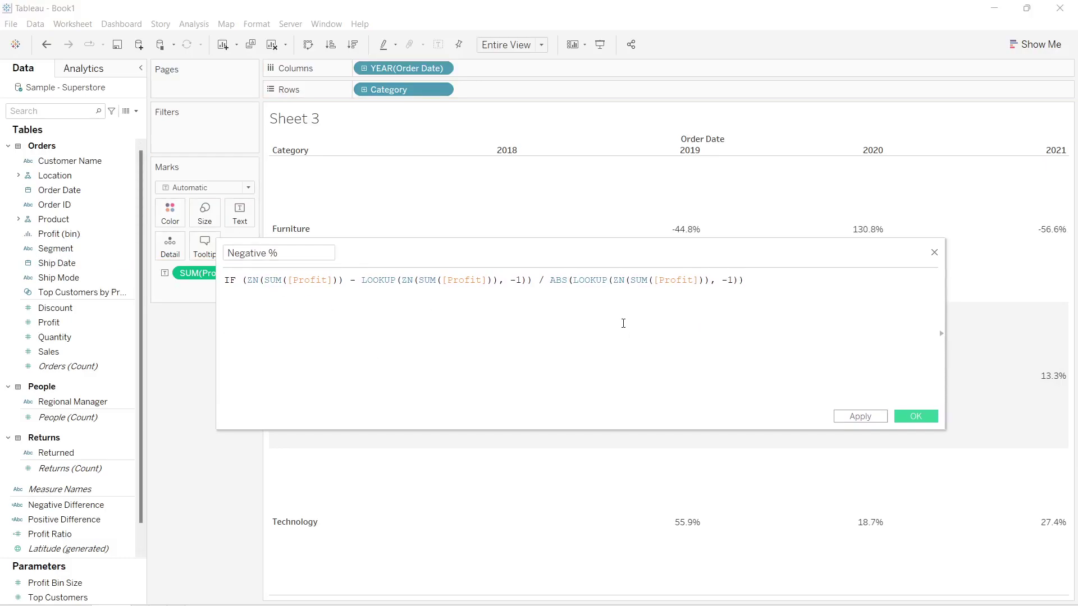
text(.)
key(BackSpace)
text(< 0 THEN)
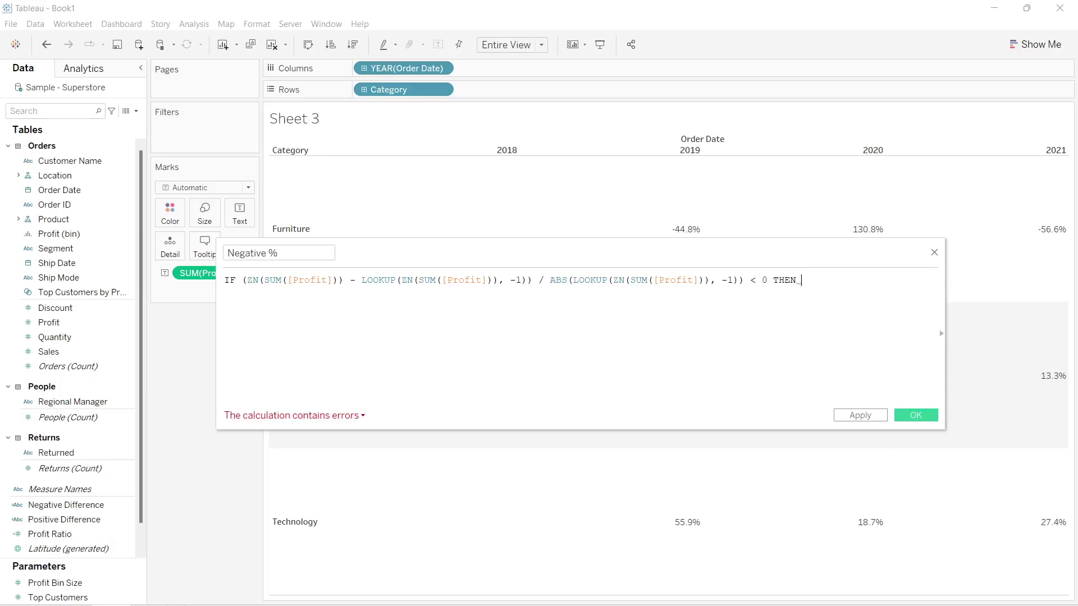
key(alt+Tab)
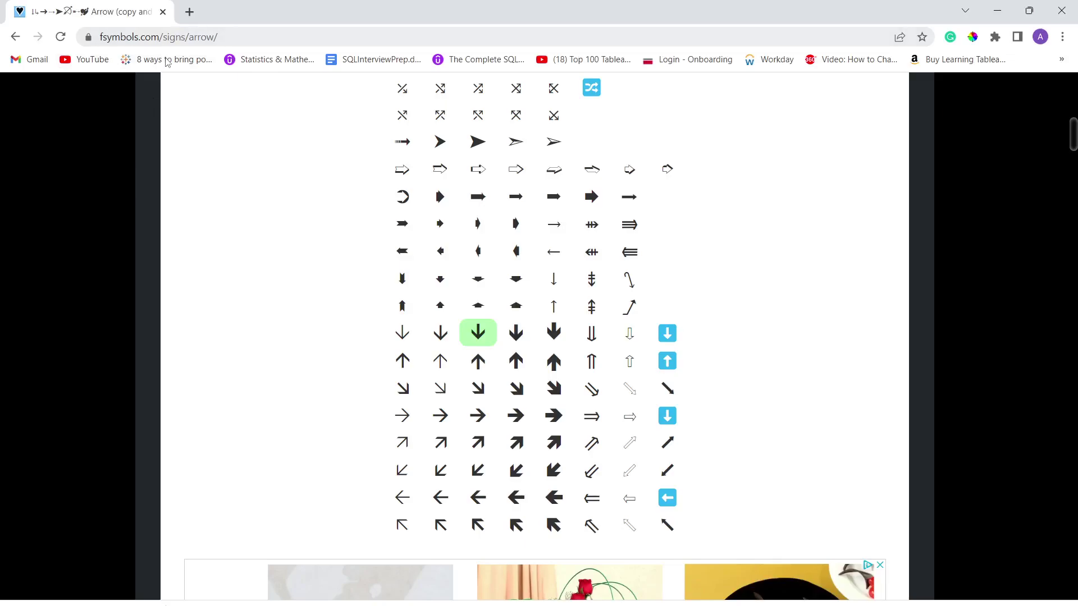
Step: Browse the fsymbols arrow symbols, close the ad, and return to Tableau
scroll(300, 247, down, 2)
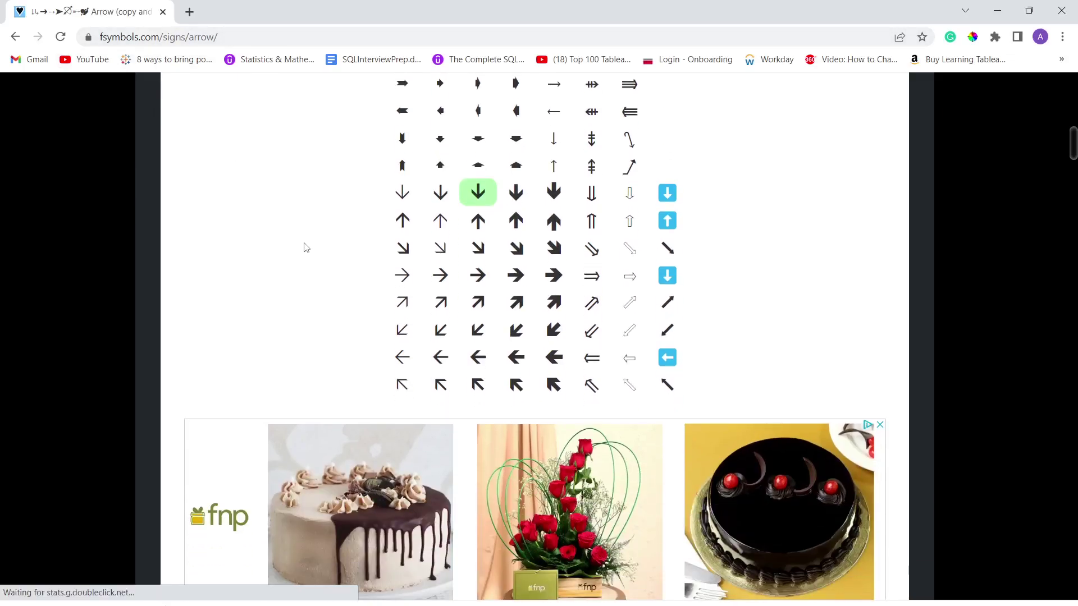
click(879, 425)
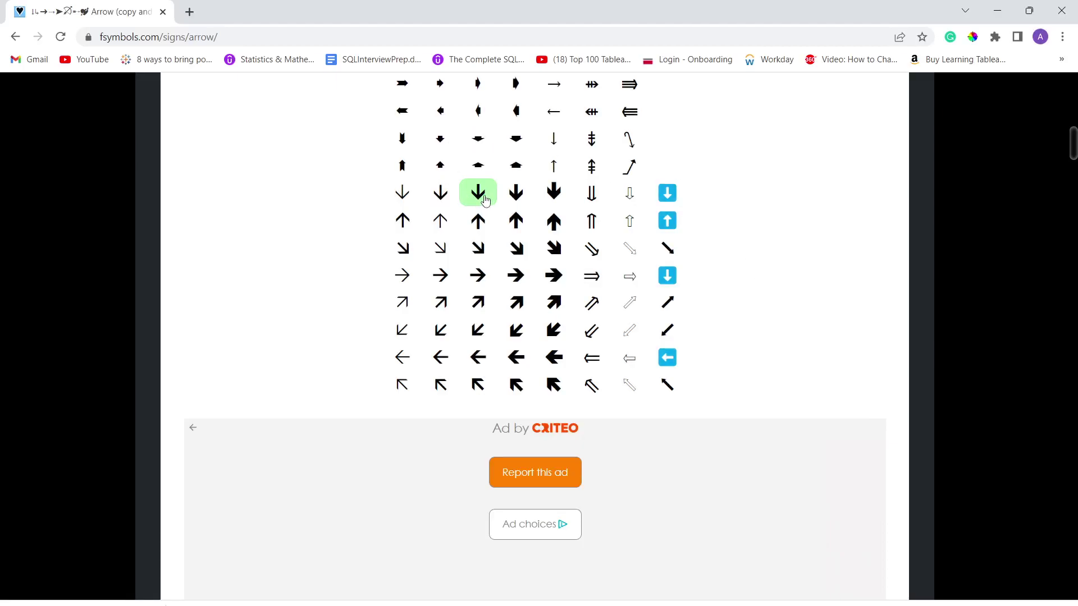
mouse_move(677, 605)
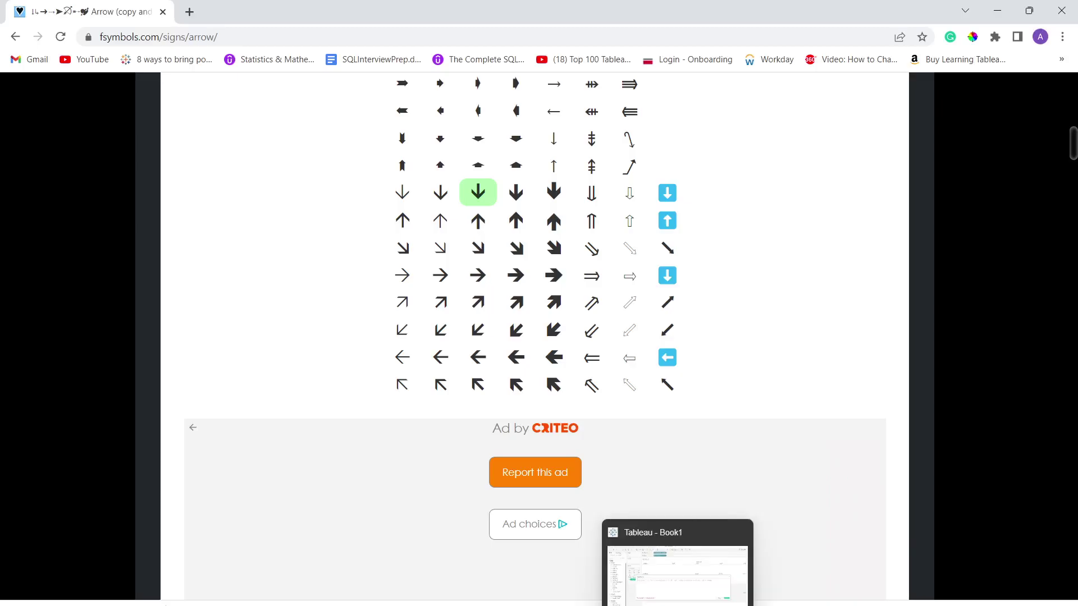
click(678, 573)
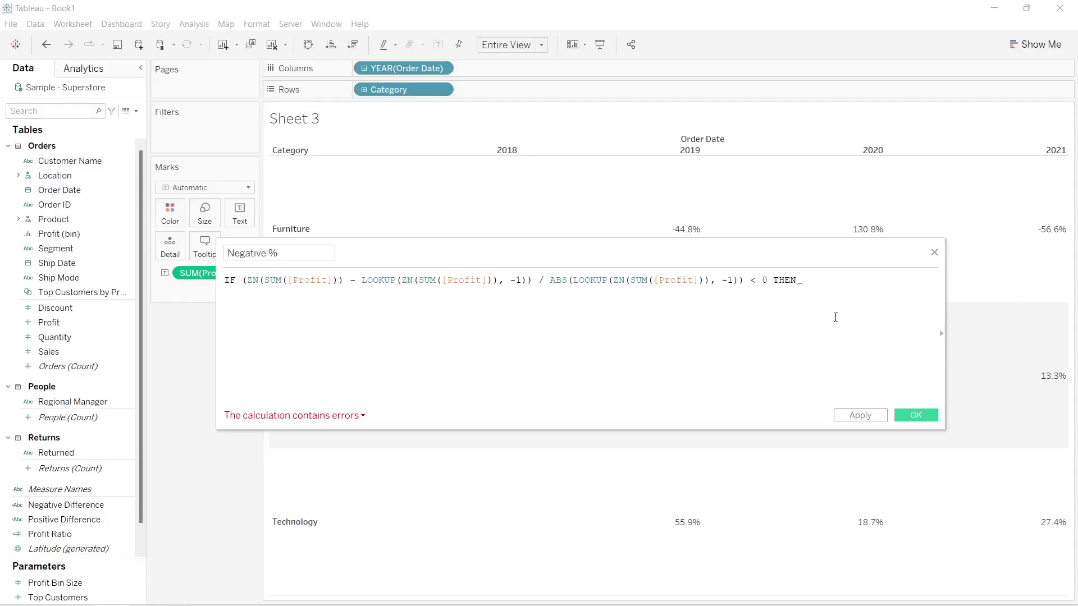
Step: Finish Negative % with "🡻" END, save it, and duplicate the field
text("🡻" END)
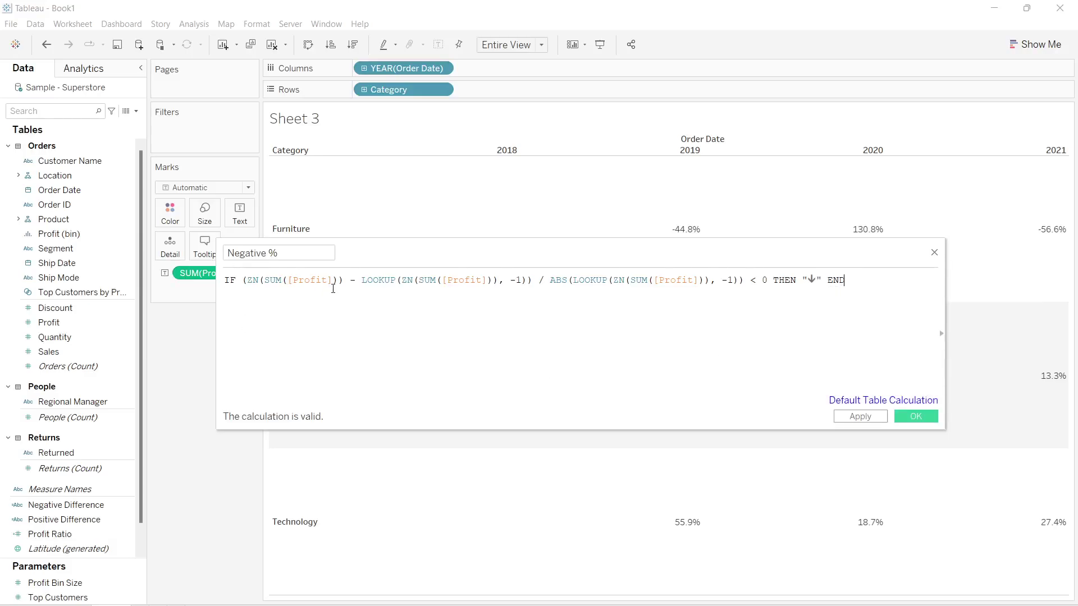
click(920, 415)
drag(147, 441, 233, 443)
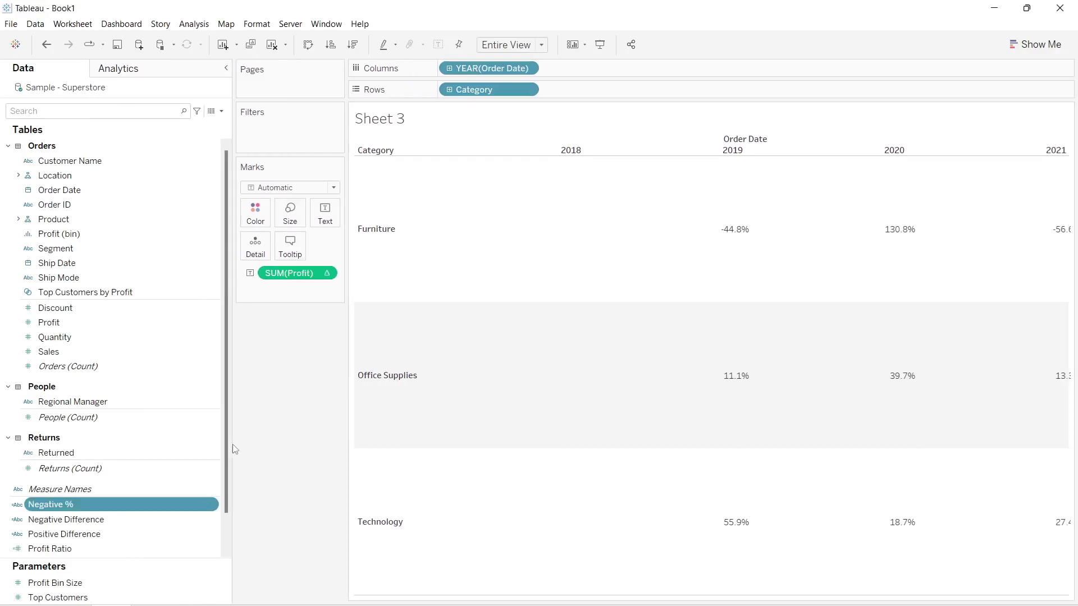
scroll(222, 524, down, 1)
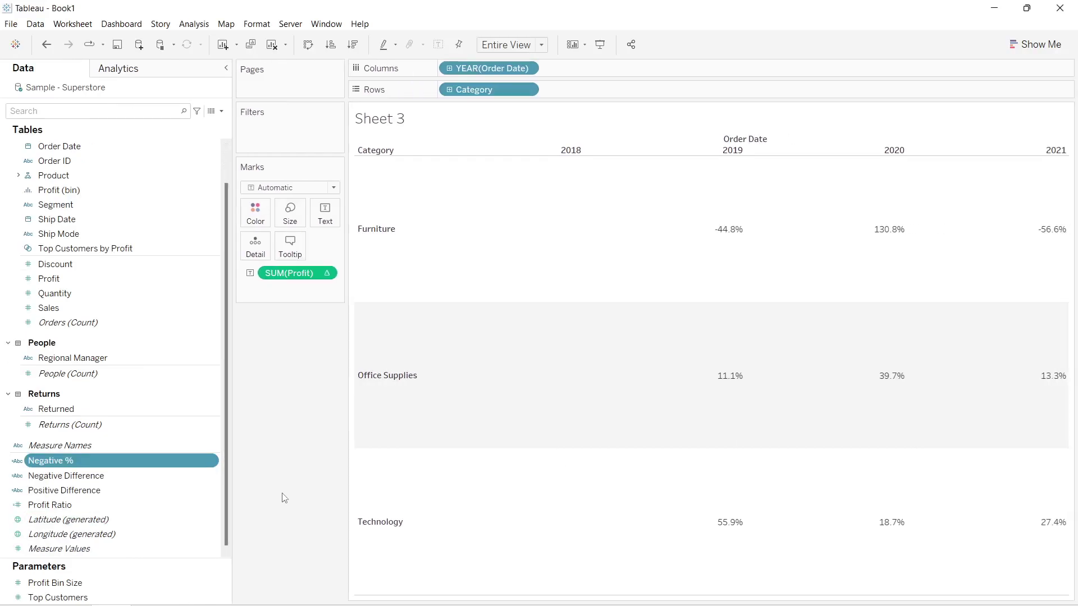
right_click(179, 464)
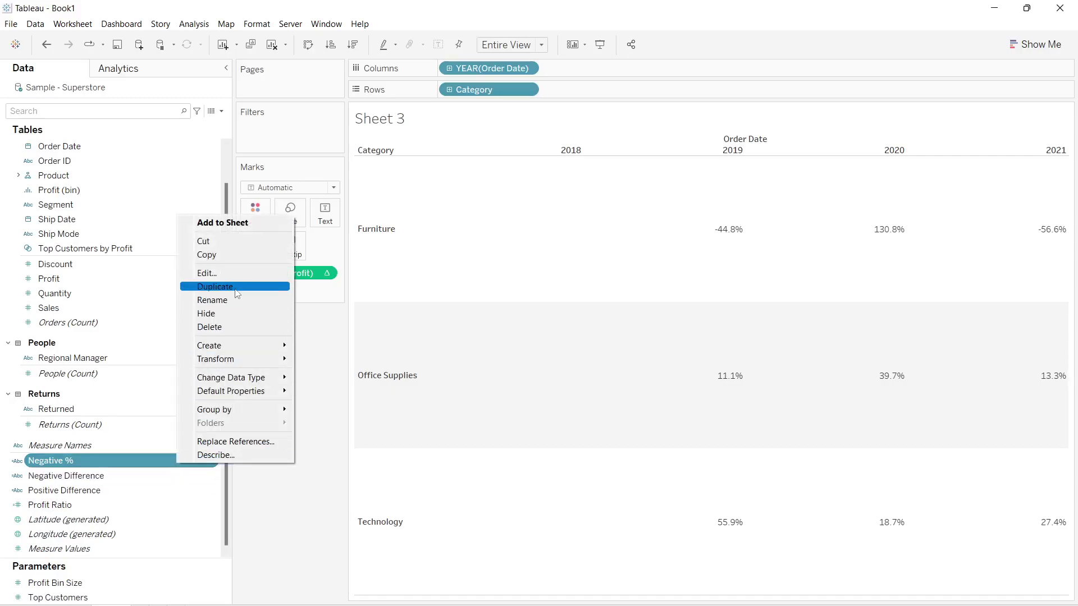
click(215, 286)
Step: Rename the duplicated calculation to 'Positive %'
right_click(150, 478)
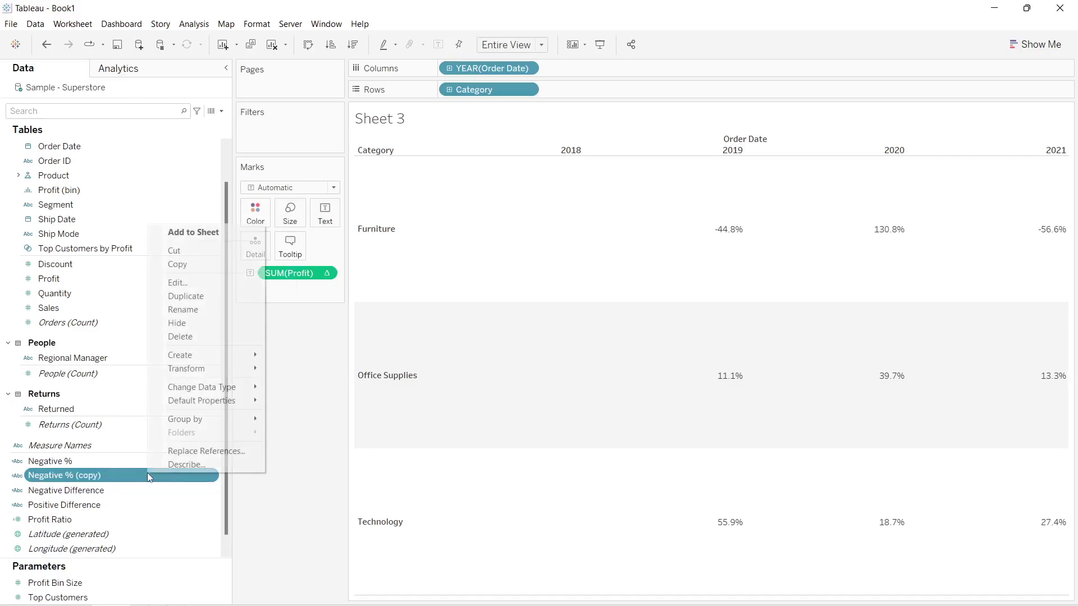
click(242, 283)
click(328, 253)
key(BackSpace)
key(BackSpace)
key(BackSpace)
key(BackSpace)
key(BackSpace)
key(BackSpace)
key(BackSpace)
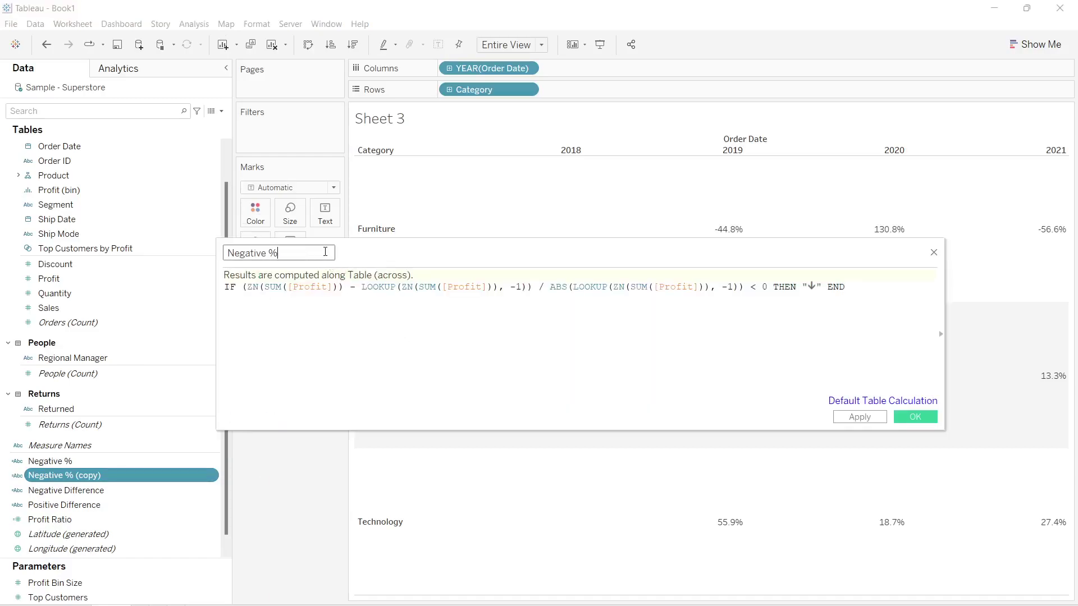
key(BackSpace)
key(BackSpace)
key(BackSpace)
key(BackSpace)
key(BackSpace)
key(BackSpace)
key(BackSpace)
key(BackSpace)
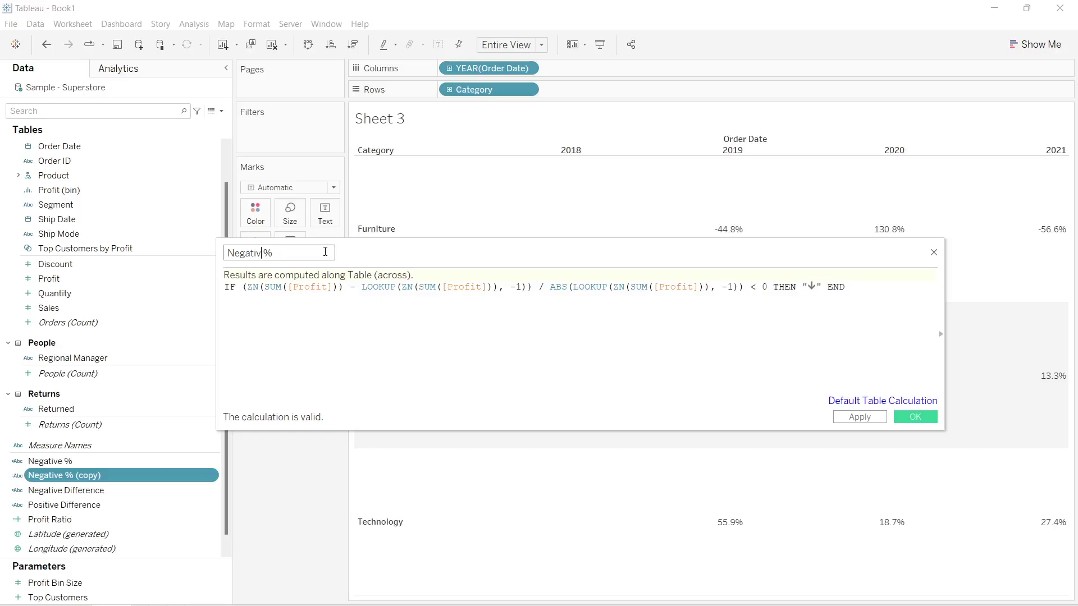
text(pOSITIVE)
key(BackSpace)
key(BackSpace)
key(BackSpace)
key(BackSpace)
key(BackSpace)
key(BackSpace)
key(BackSpace)
key(BackSpace)
text(Positive)
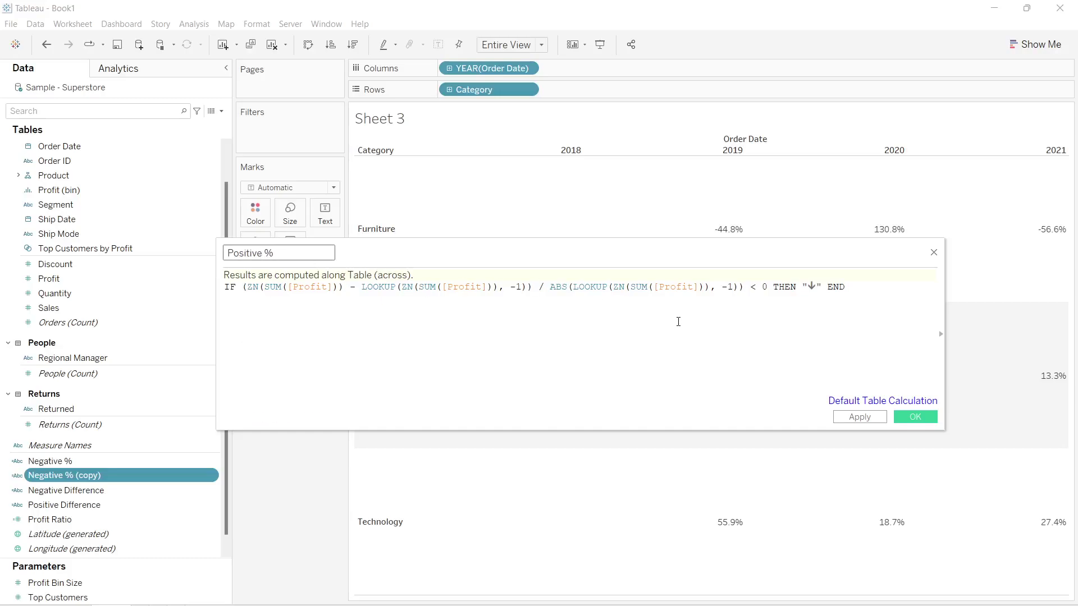
Step: Change the comparison to > 0 and copy the up arrow from fsymbols
click(762, 296)
key(BackSpace)
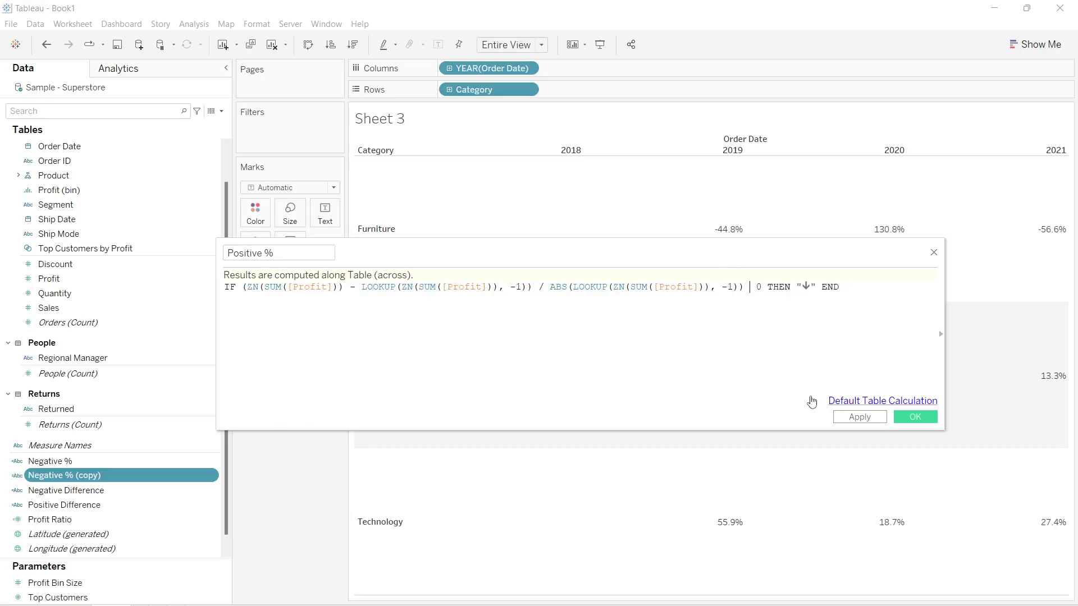
text(>)
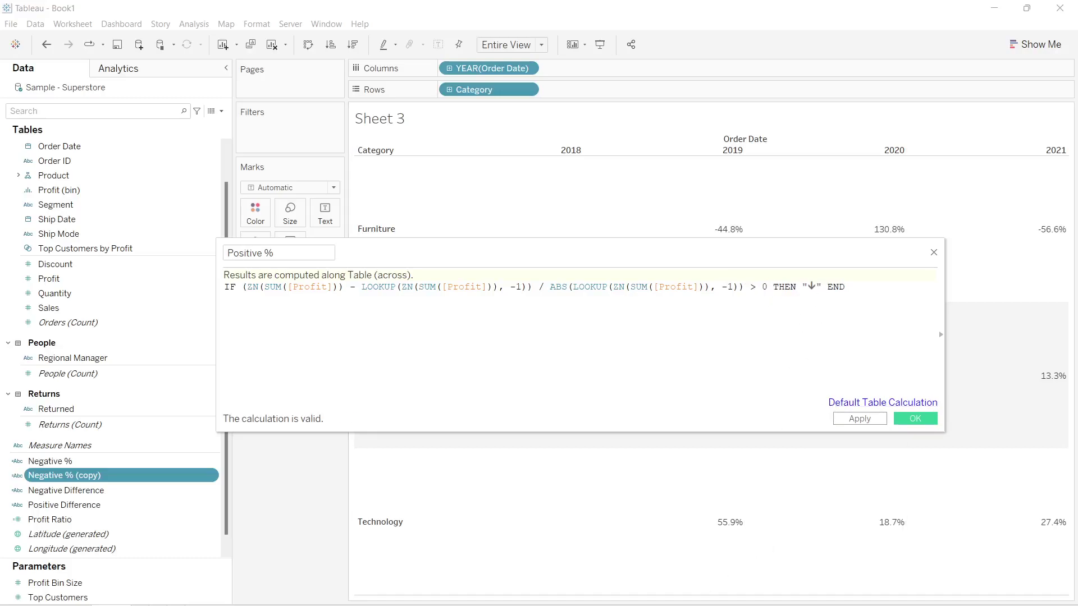
click(640, 570)
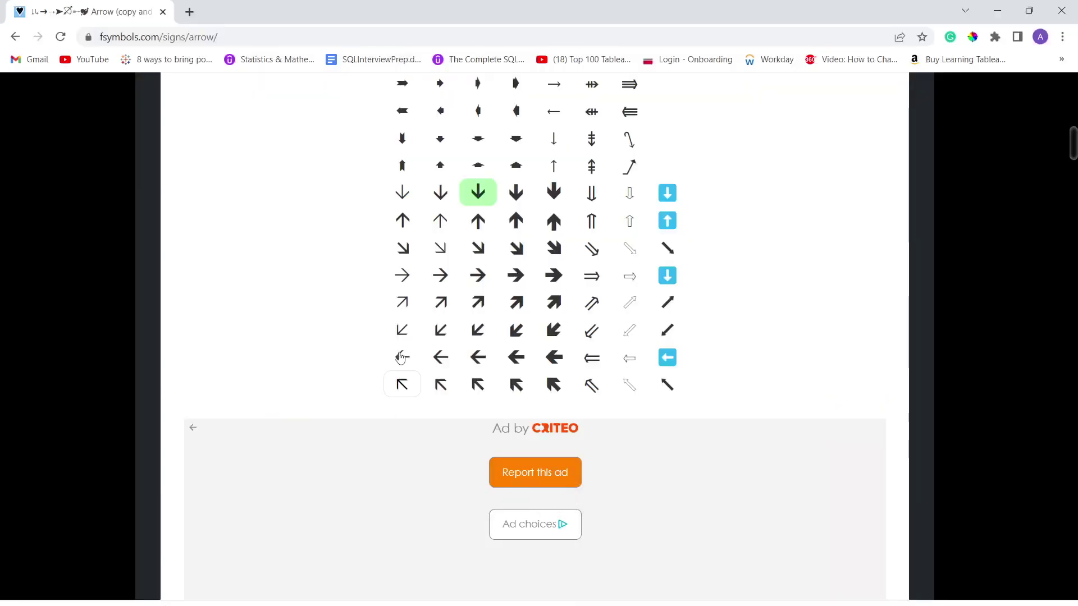
click(477, 220)
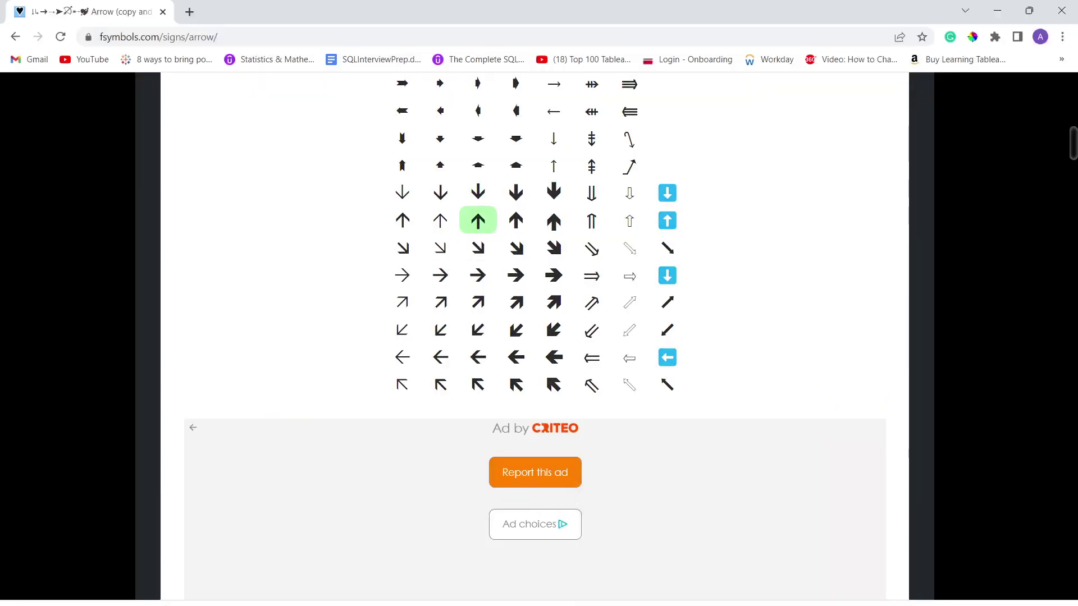
key(alt+Tab)
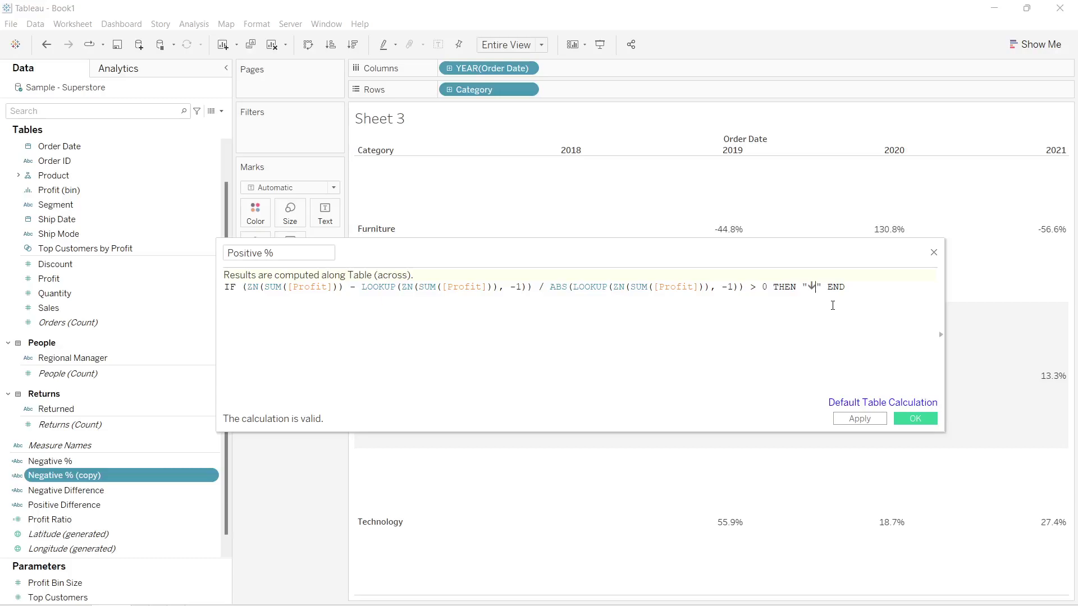
Step: Replace the down arrow with the pasted up arrow and save Positive %
key(BackSpace)
text(↑)
click(914, 419)
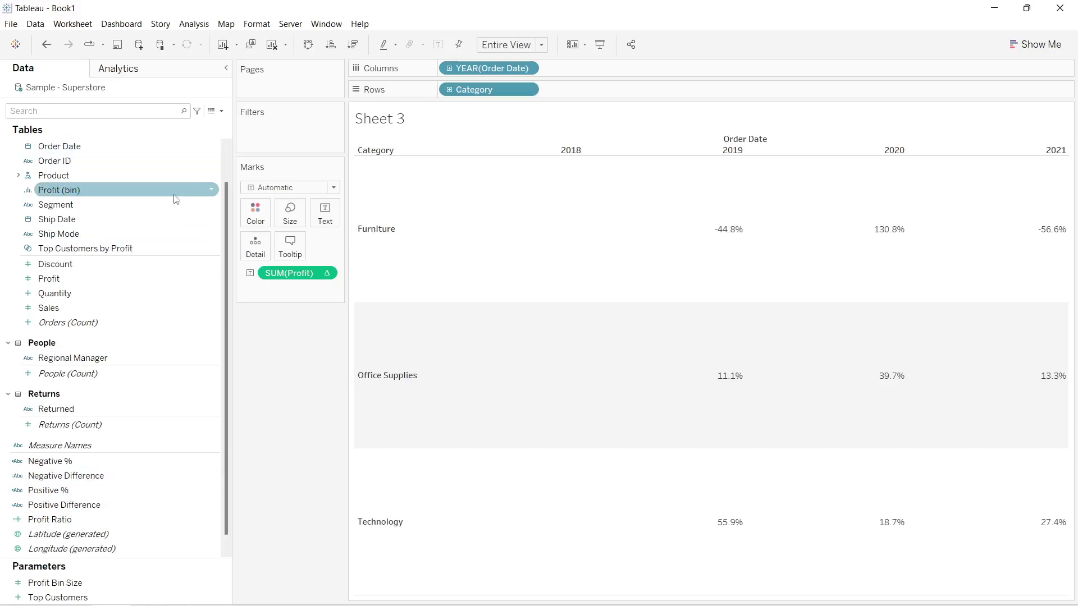
Step: Add Negative % and Positive % to the Text mark
click(328, 221)
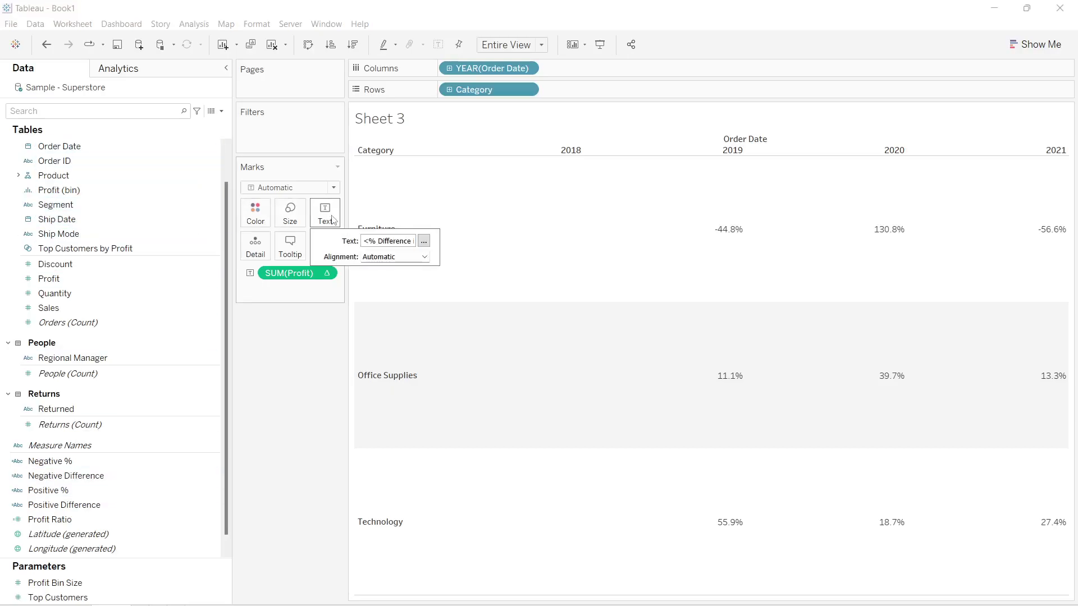
click(426, 243)
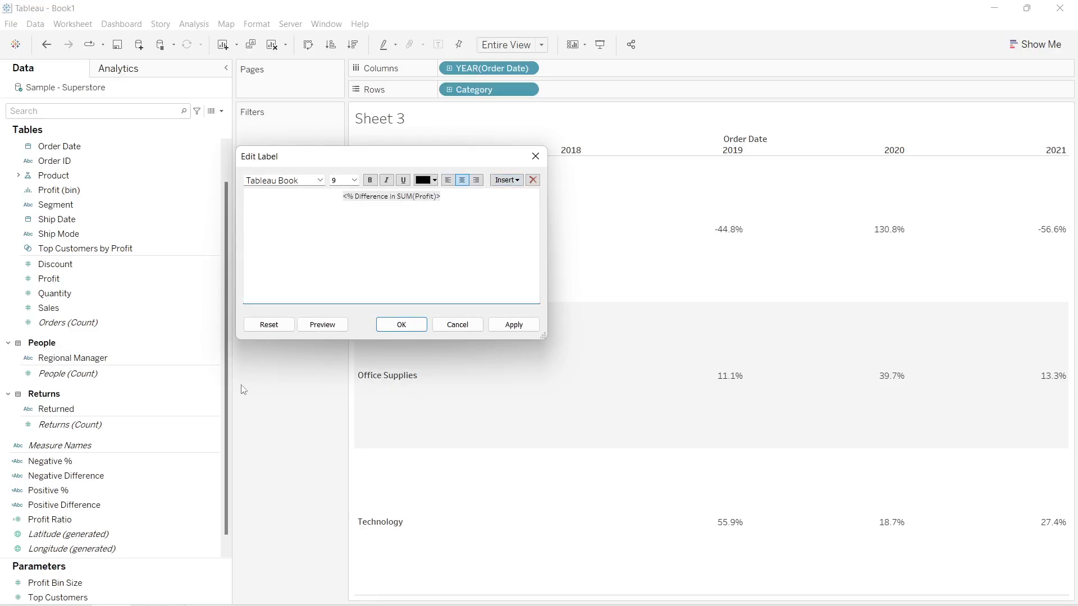
click(532, 162)
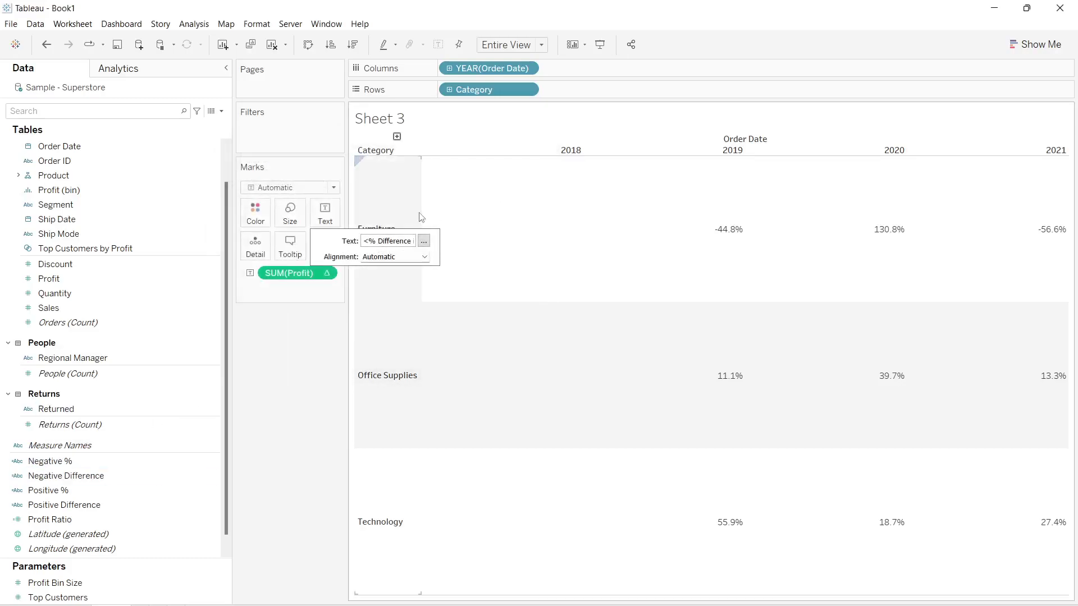
click(250, 377)
drag(64, 460, 322, 208)
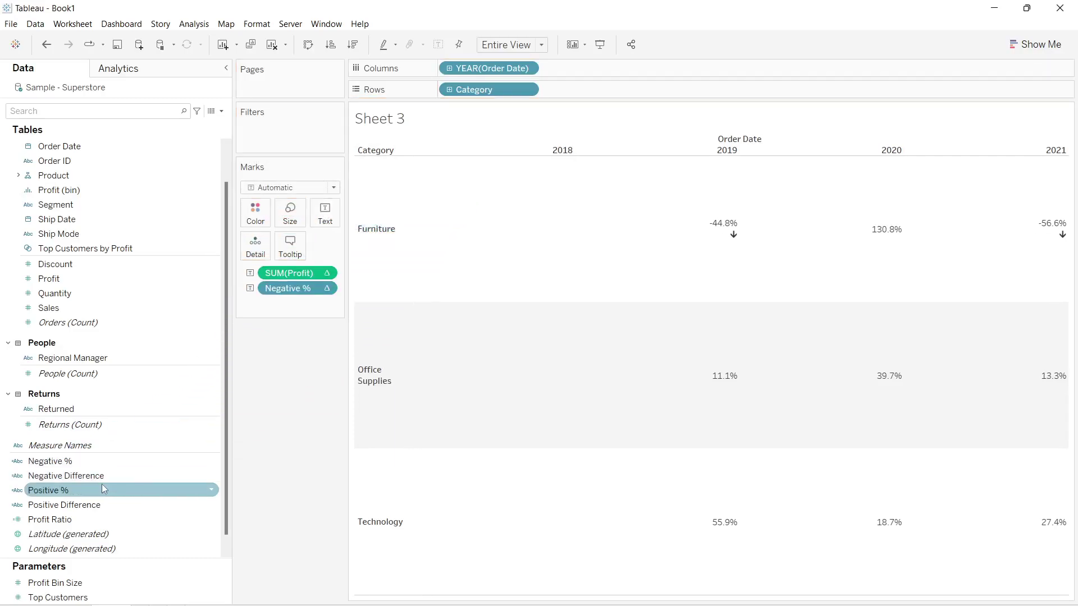
drag(90, 497, 325, 221)
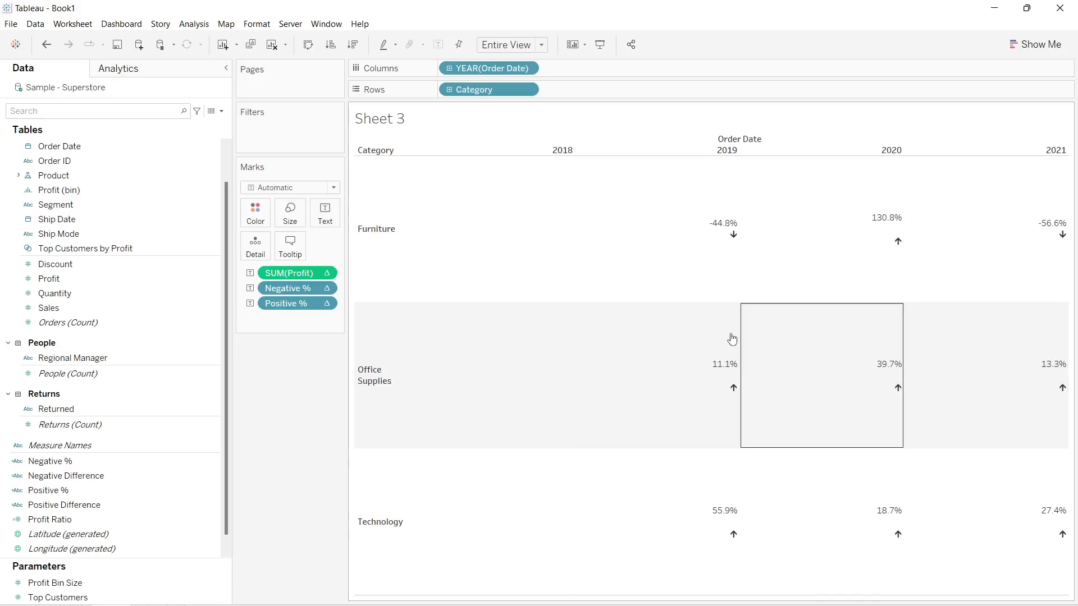
Step: Move the percentage difference field to the first label line, before the Negative % arrow
click(325, 213)
click(423, 241)
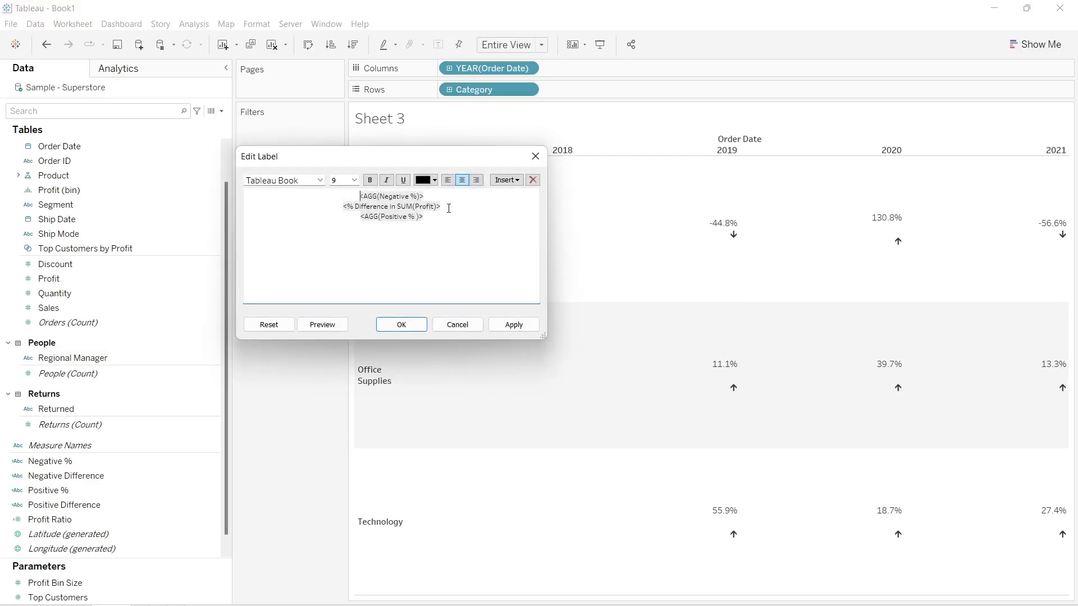
drag(449, 209, 298, 205)
key(ctrl+c)
click(345, 196)
key(ctrl+v)
drag(454, 209, 329, 210)
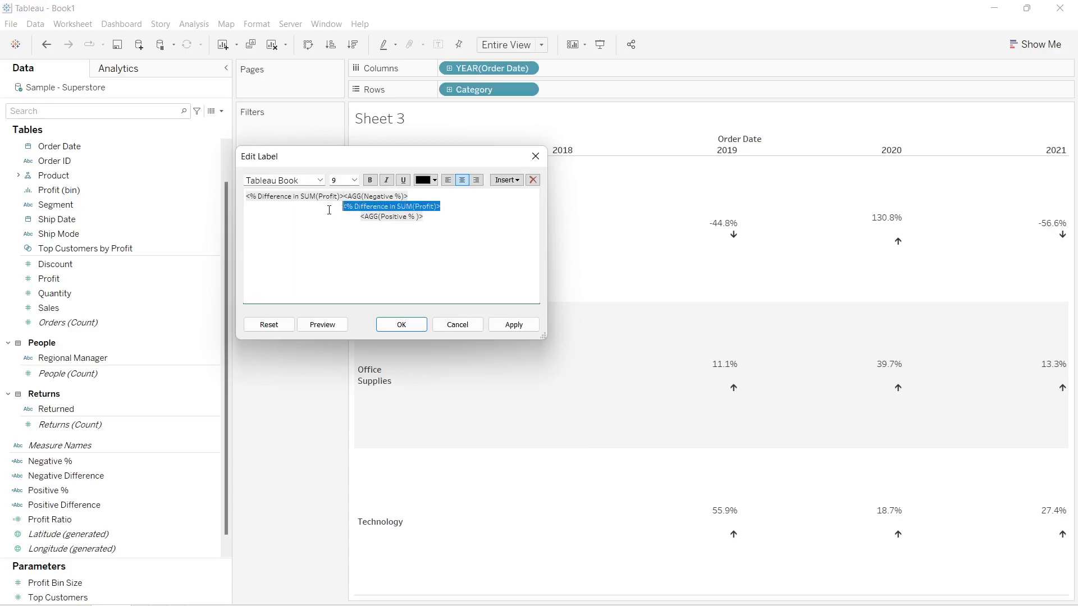
key(BackSpace)
key(BackSpace)
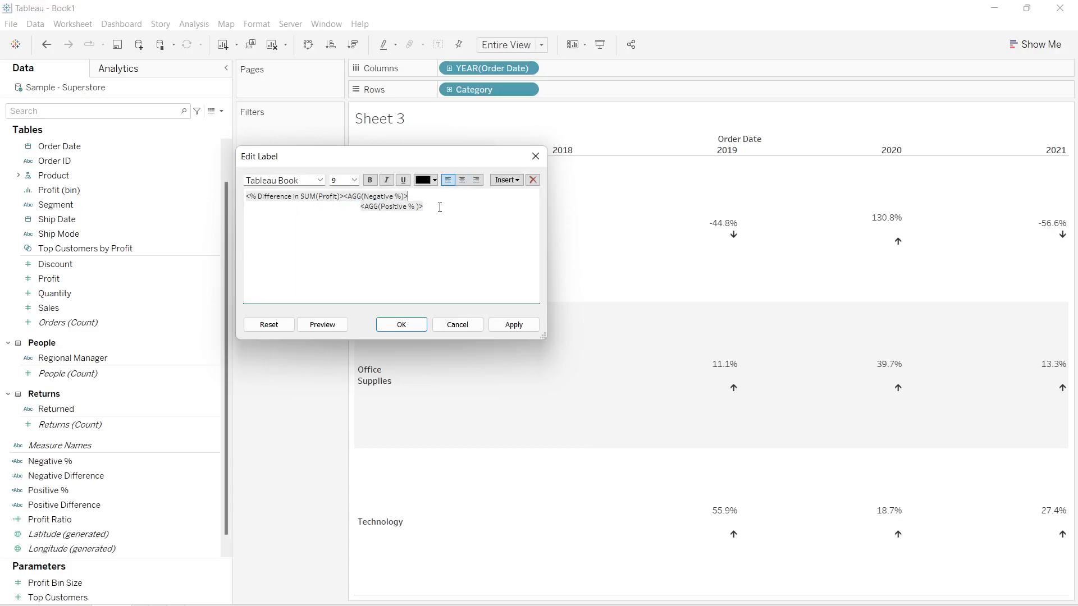
Step: Move Positive % onto the same label line and delete the leftover line
drag(440, 207, 330, 204)
key(ctrl+c)
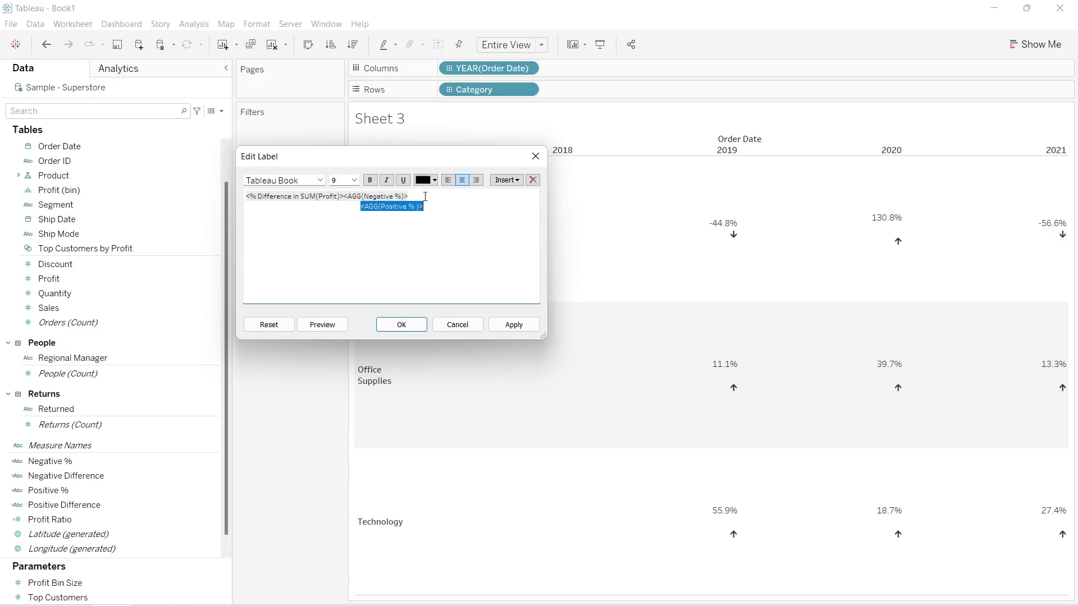
click(477, 215)
key(ctrl+v)
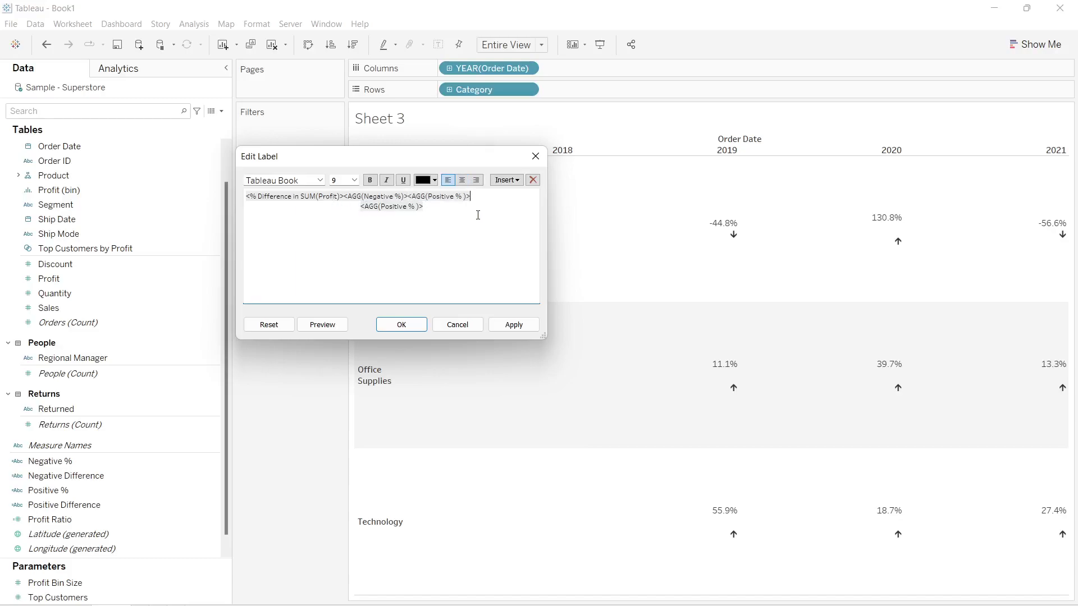
key(BackSpace)
key(BackSpace)
key(BackSpace)
key(BackSpace)
key(BackSpace)
key(BackSpace)
key(BackSpace)
key(BackSpace)
key(BackSpace)
key(BackSpace)
key(BackSpace)
key(BackSpace)
key(BackSpace)
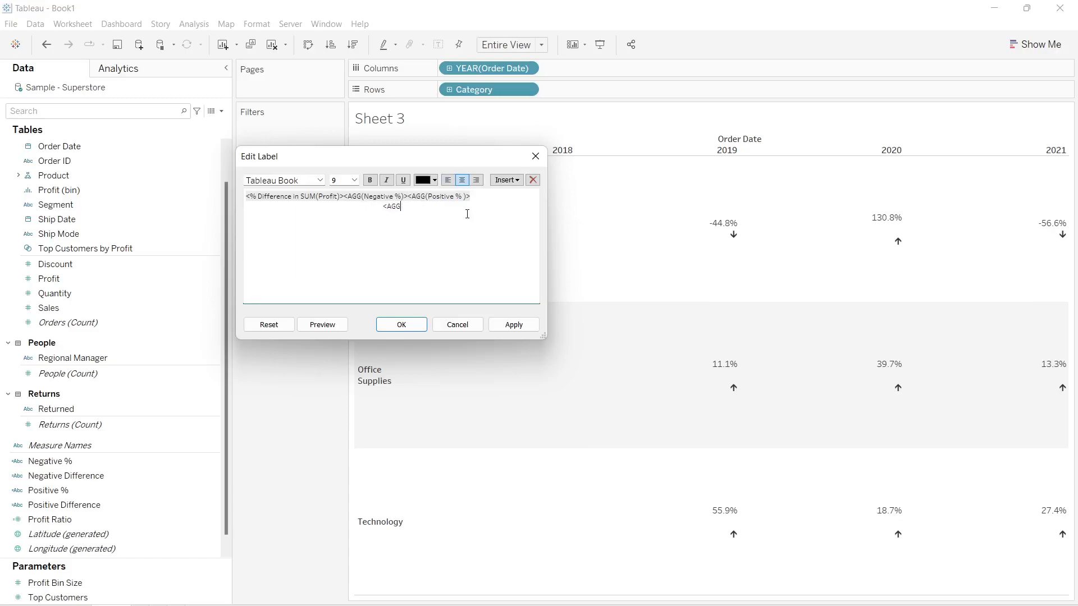
key(BackSpace)
key(BackSpace)
key(ctrl+a)
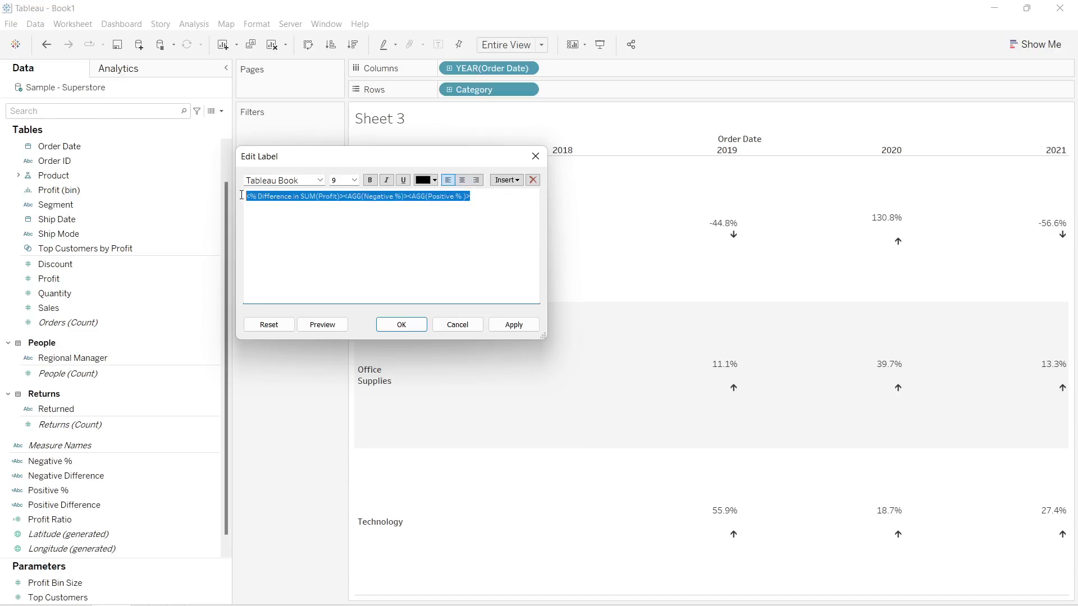
Step: Centre the label text and set it to Tableau Semibold, size 12, bold
click(462, 180)
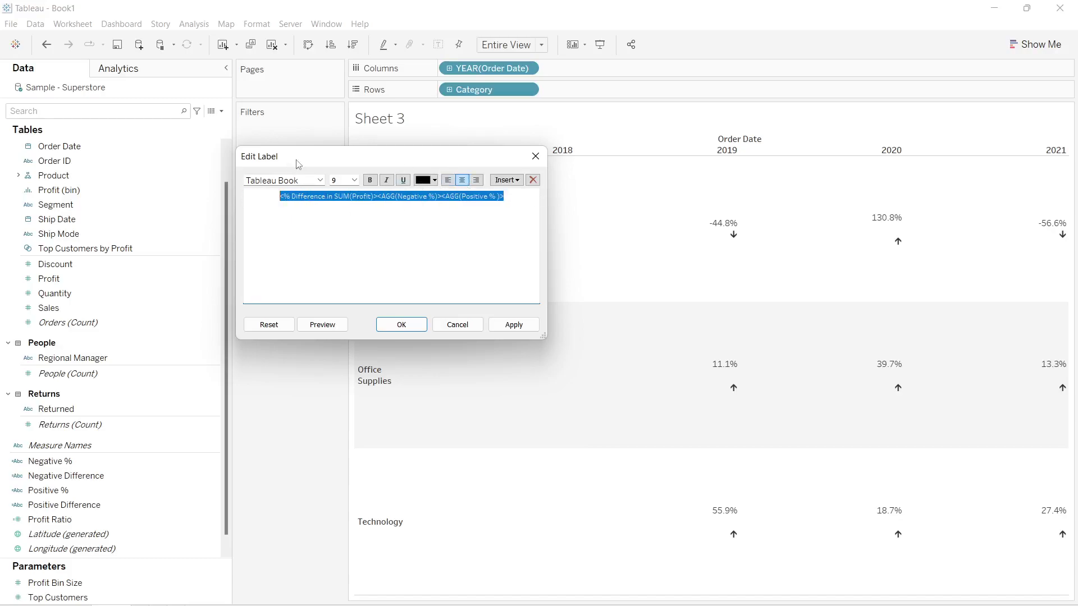
click(320, 180)
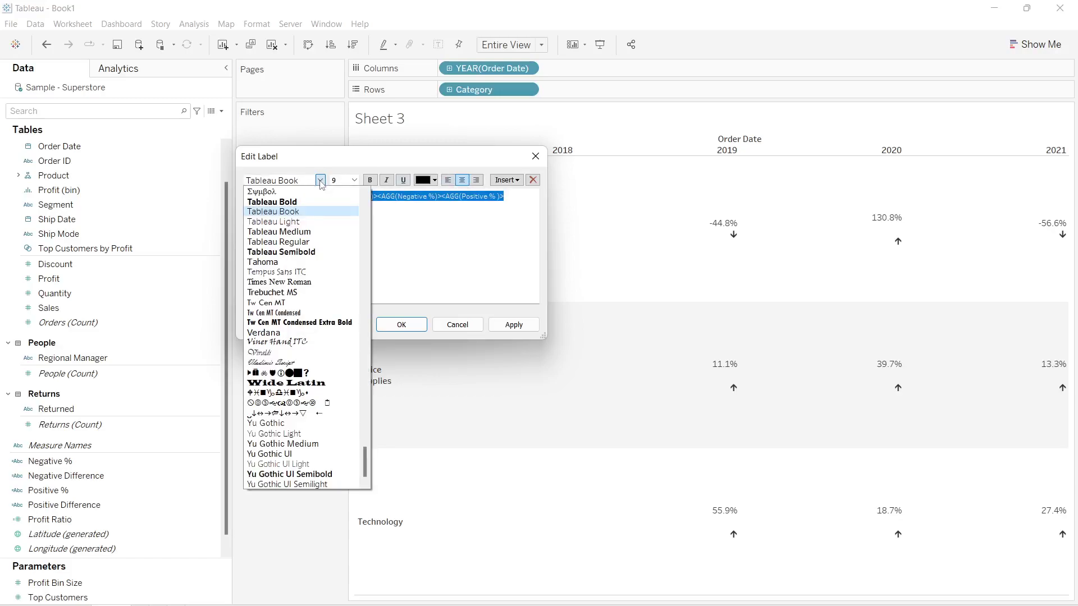
click(308, 250)
click(354, 180)
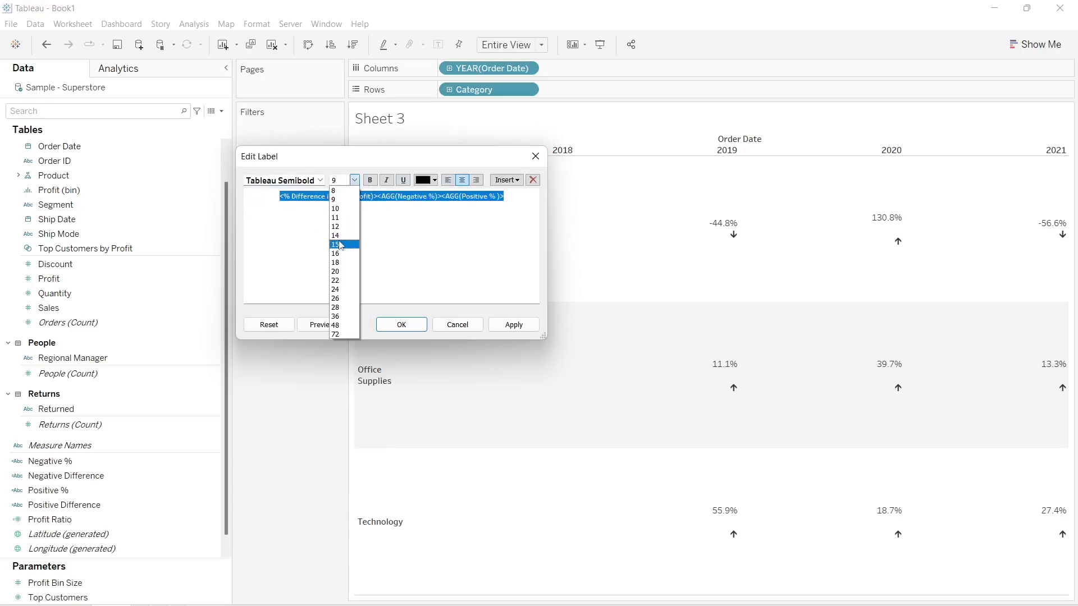
click(337, 227)
click(370, 180)
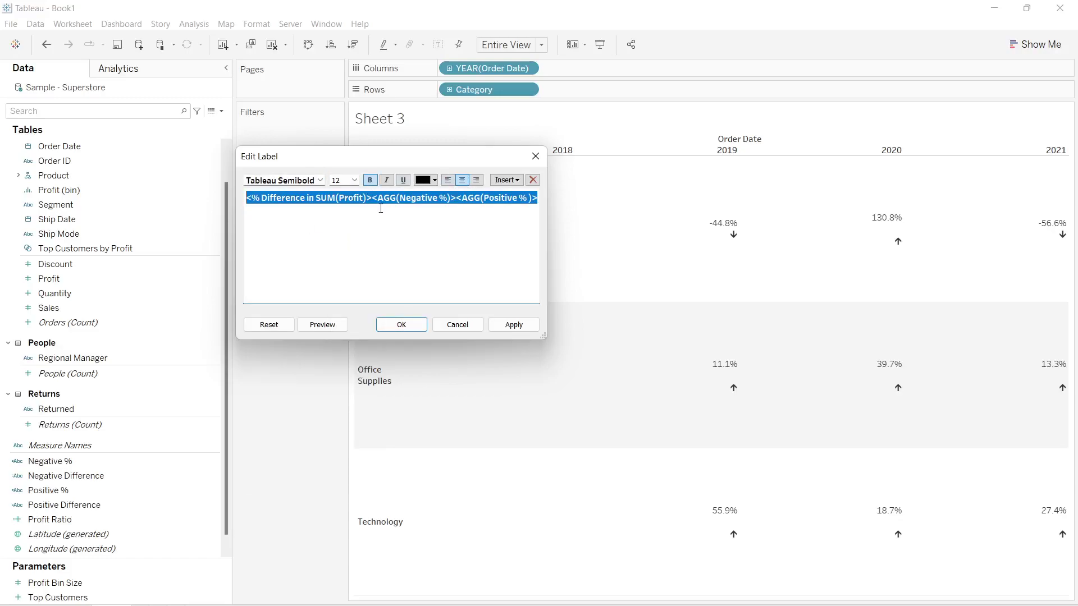
click(374, 205)
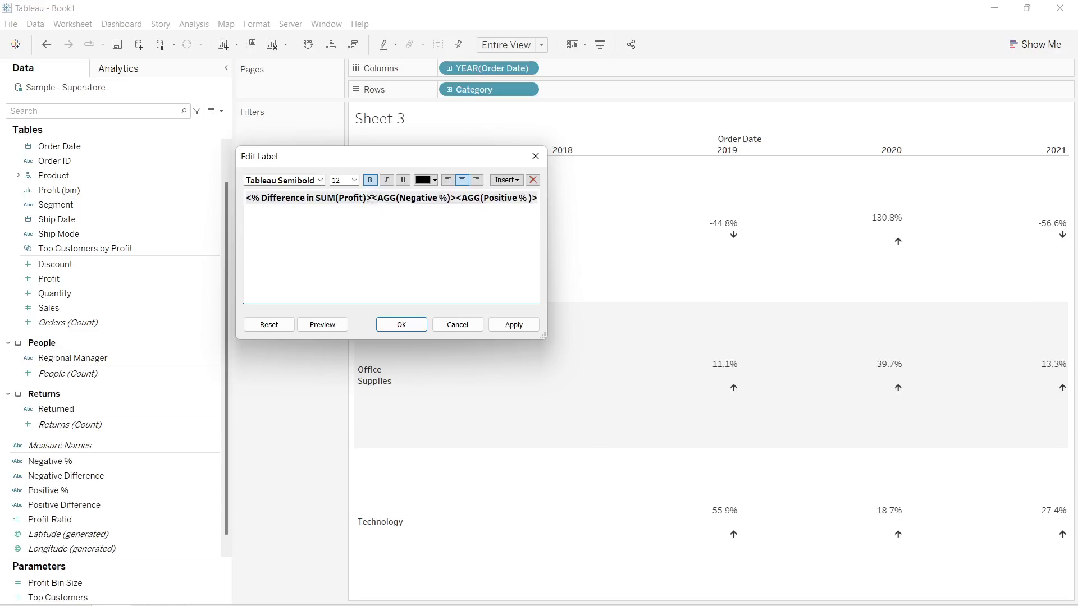
Step: Colour the Negative % arrow red and the Positive % arrow green, then apply
drag(372, 200, 458, 199)
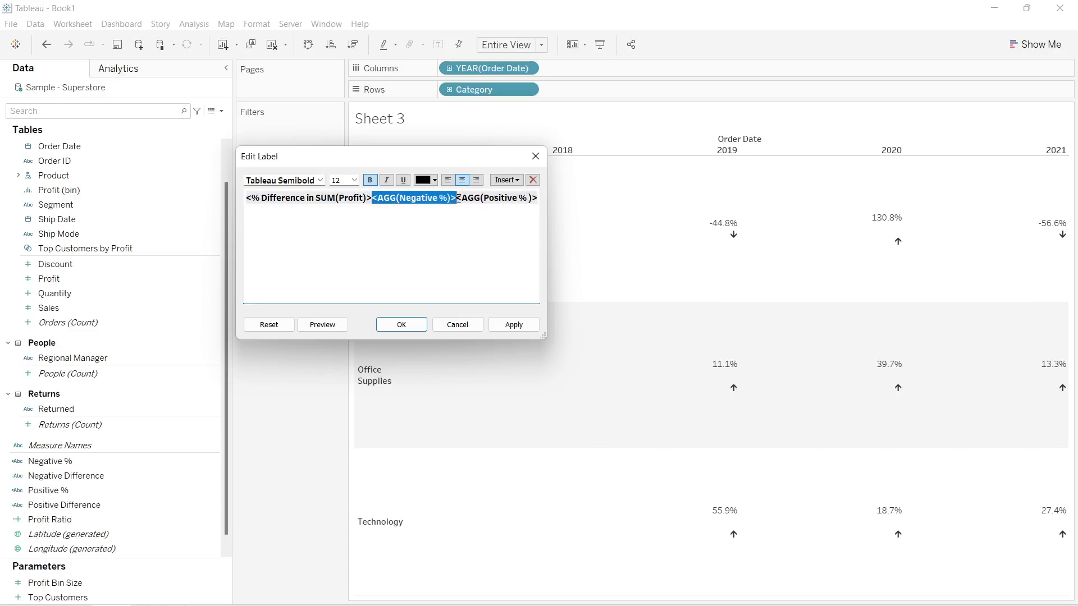
click(434, 180)
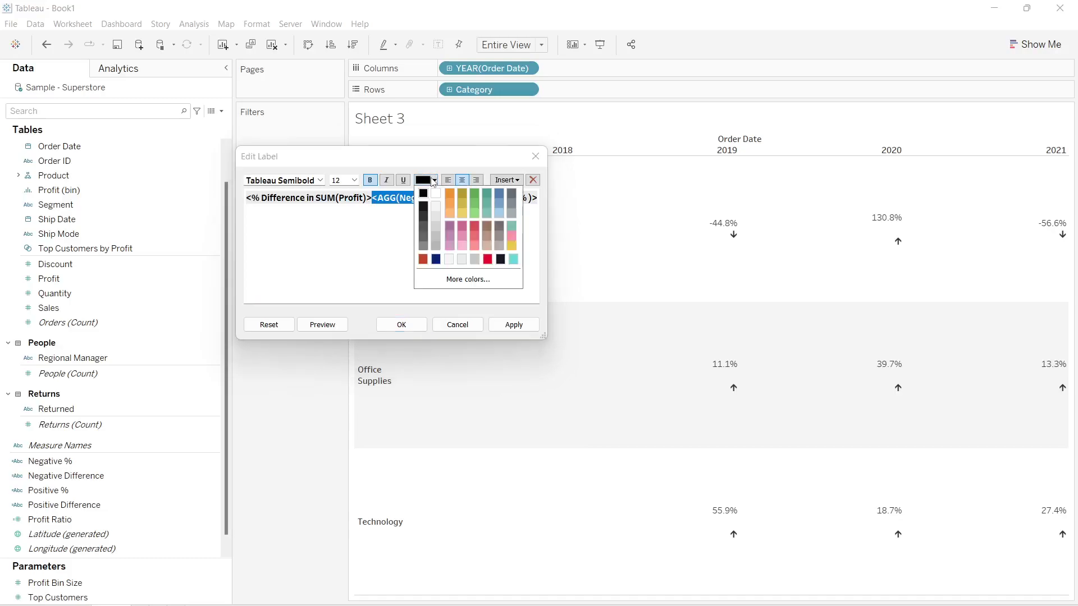
click(422, 259)
drag(457, 199, 542, 201)
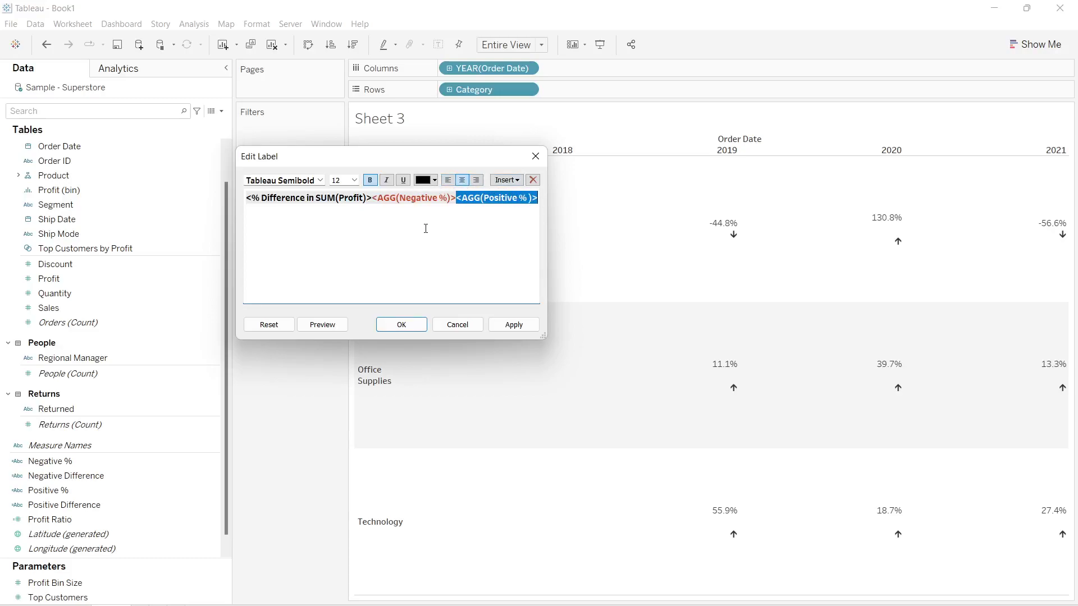
click(428, 185)
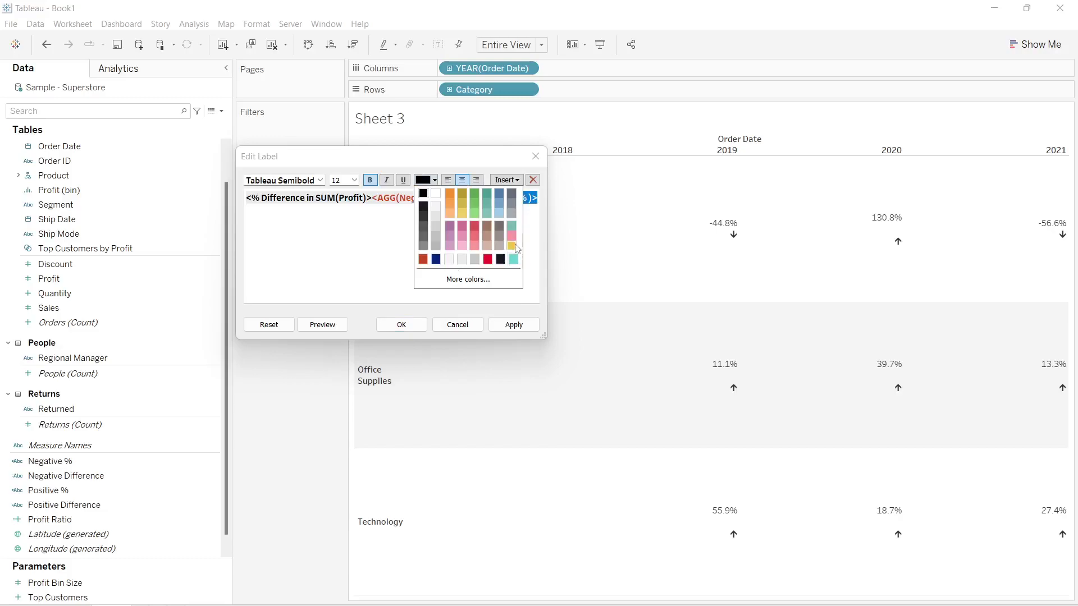
click(475, 195)
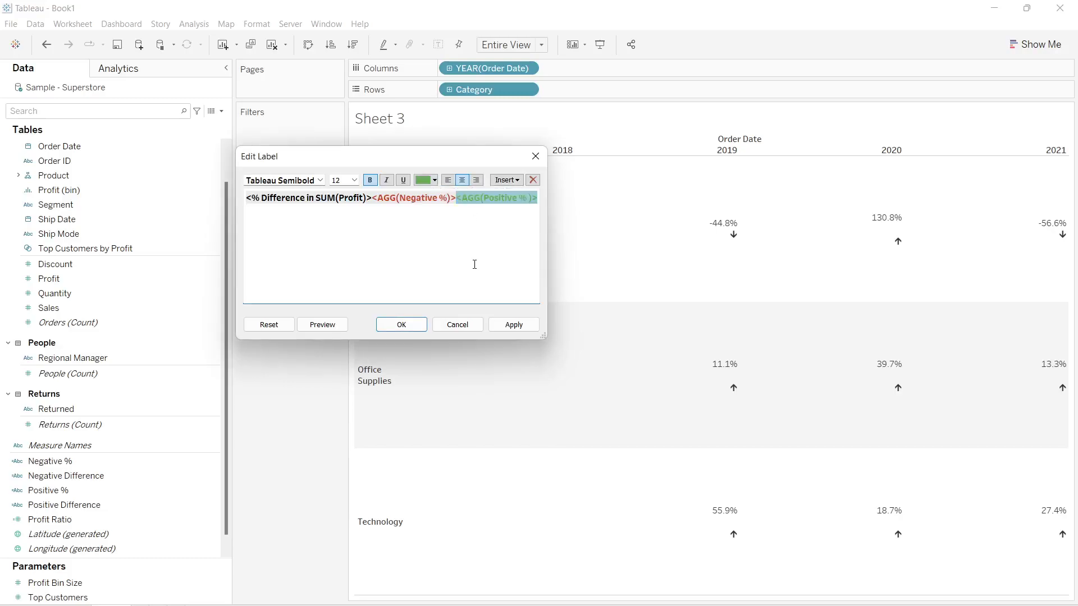
drag(379, 147, 380, 130)
click(519, 309)
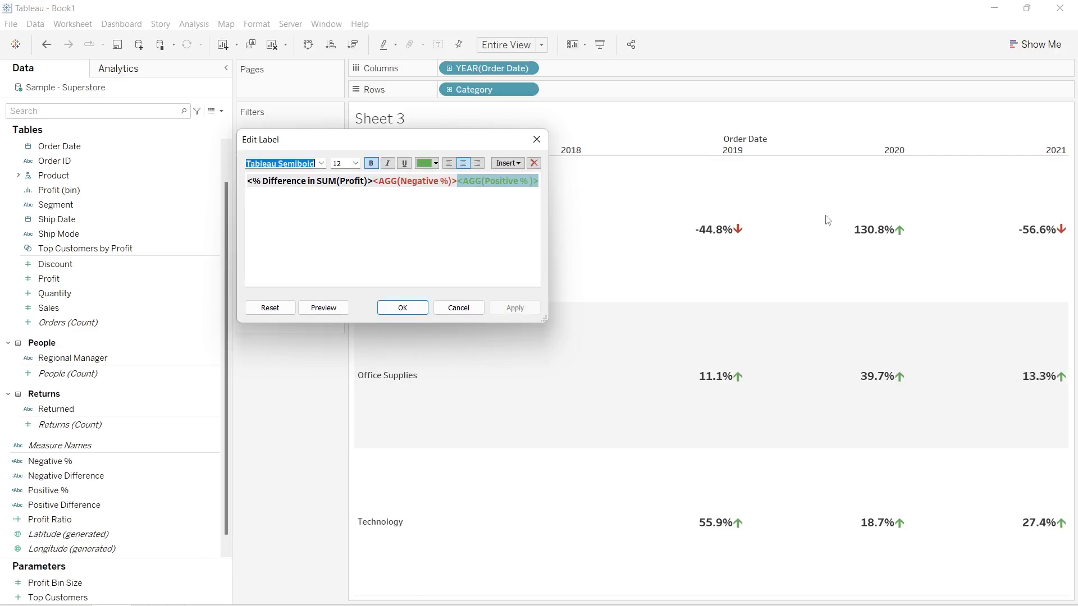
click(536, 139)
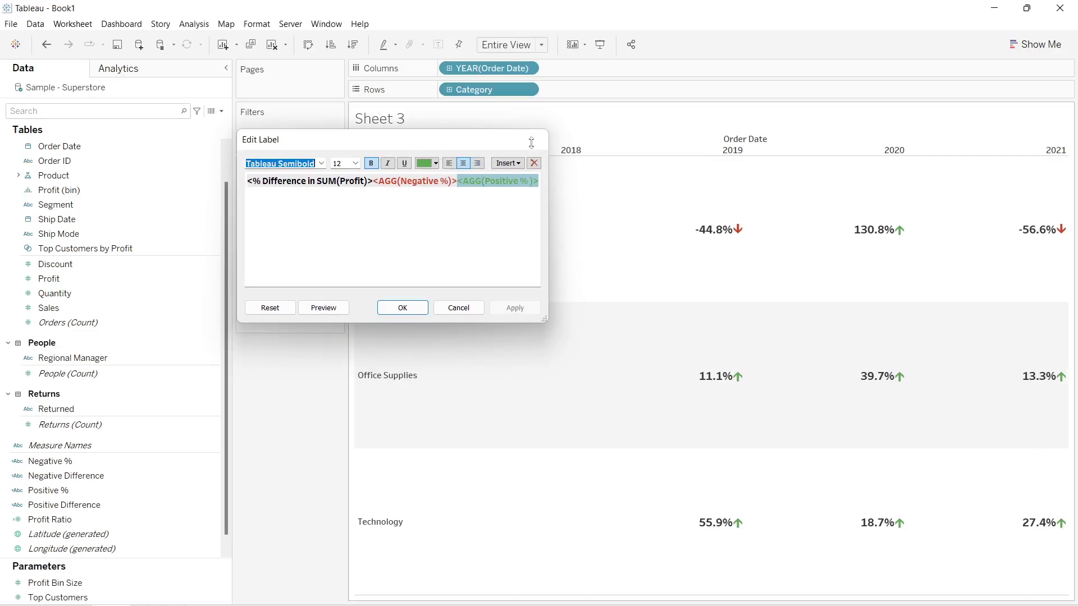
Step: Set the Default Pane horizontal alignment to Center in the Format pane's Alignment settings
click(344, 353)
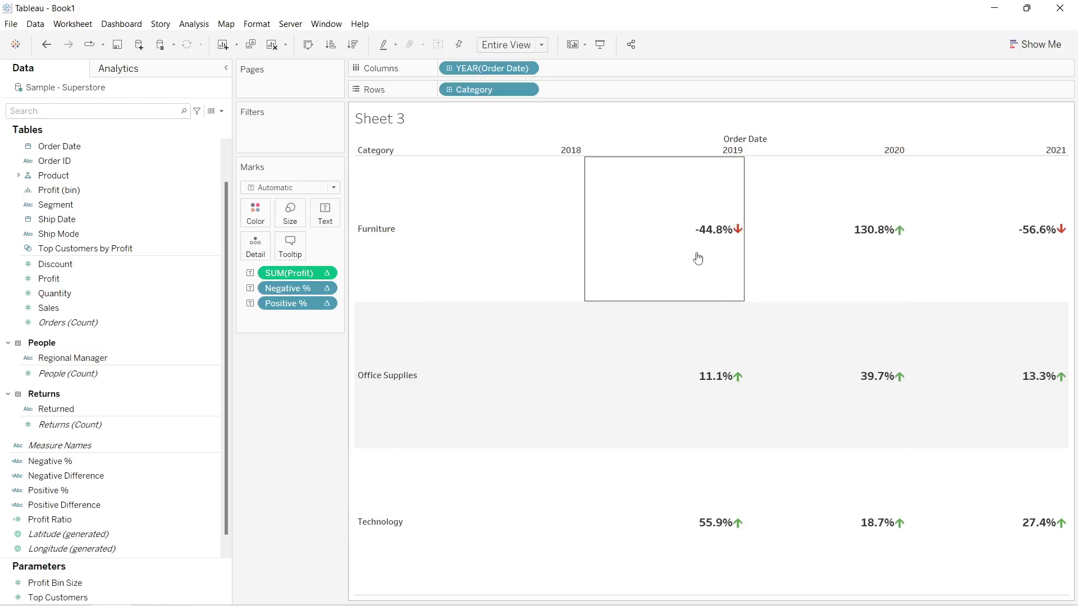
right_click(699, 210)
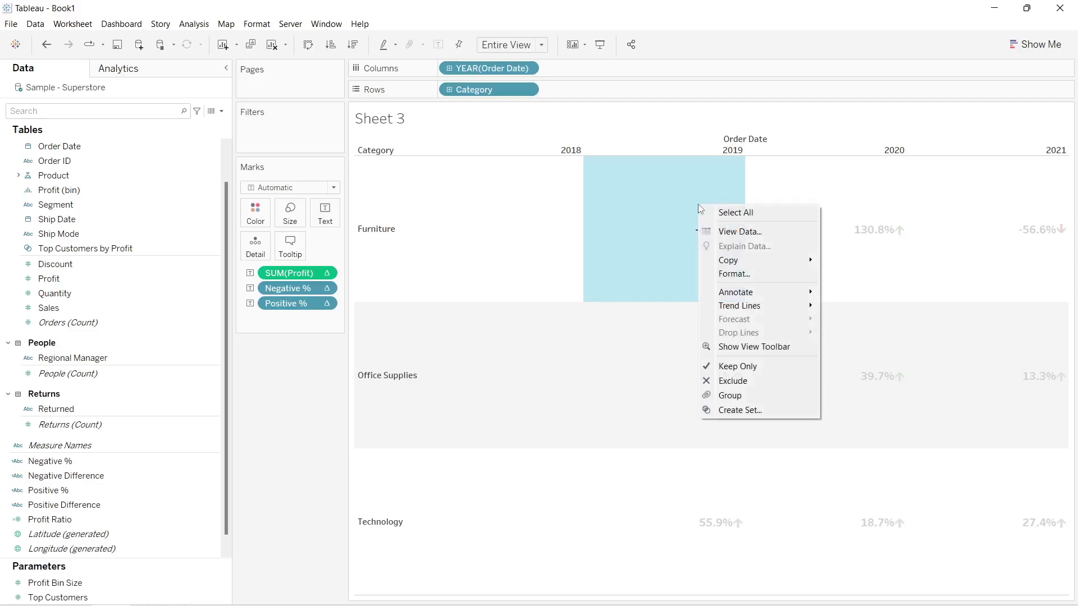
click(747, 276)
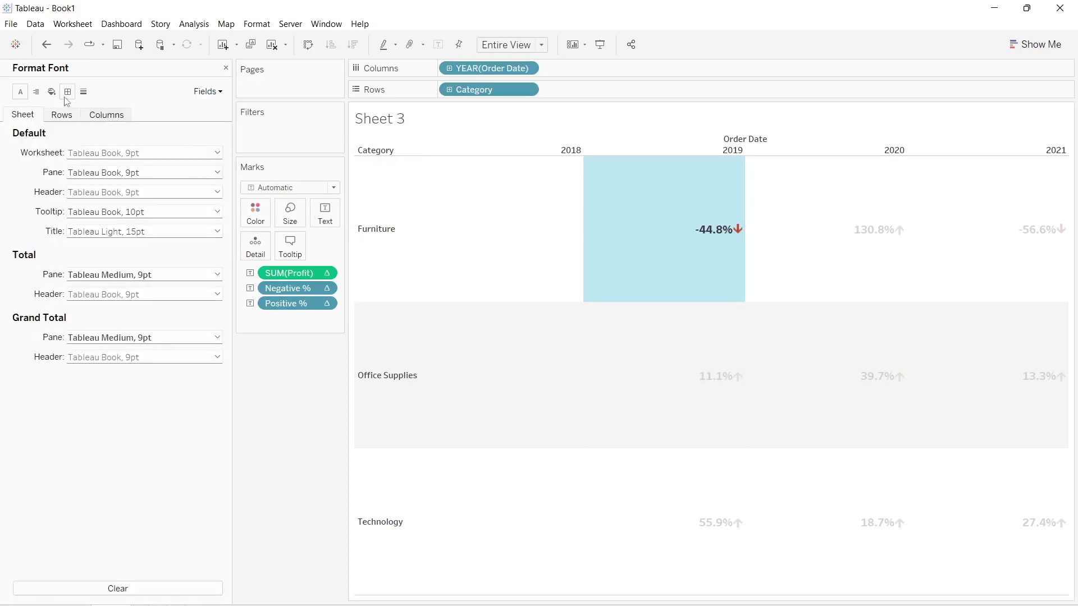
click(36, 91)
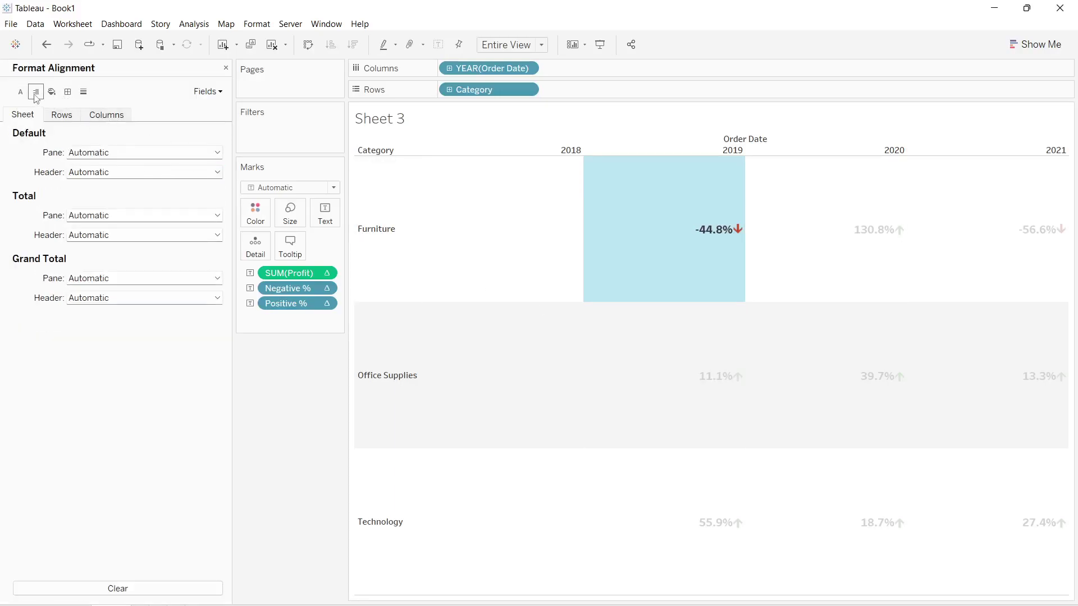
click(216, 152)
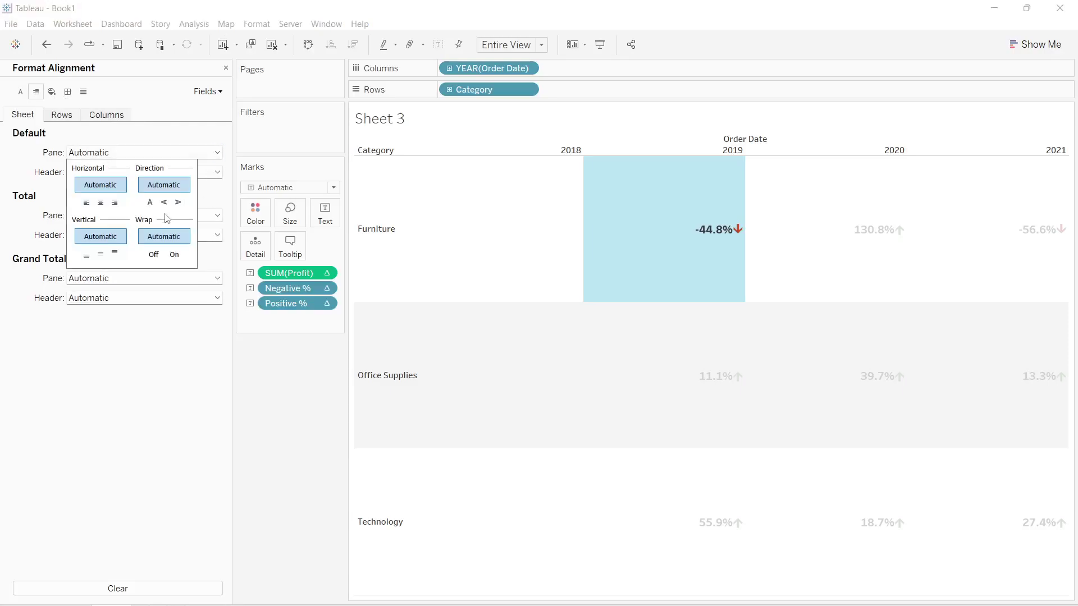
click(100, 202)
click(632, 233)
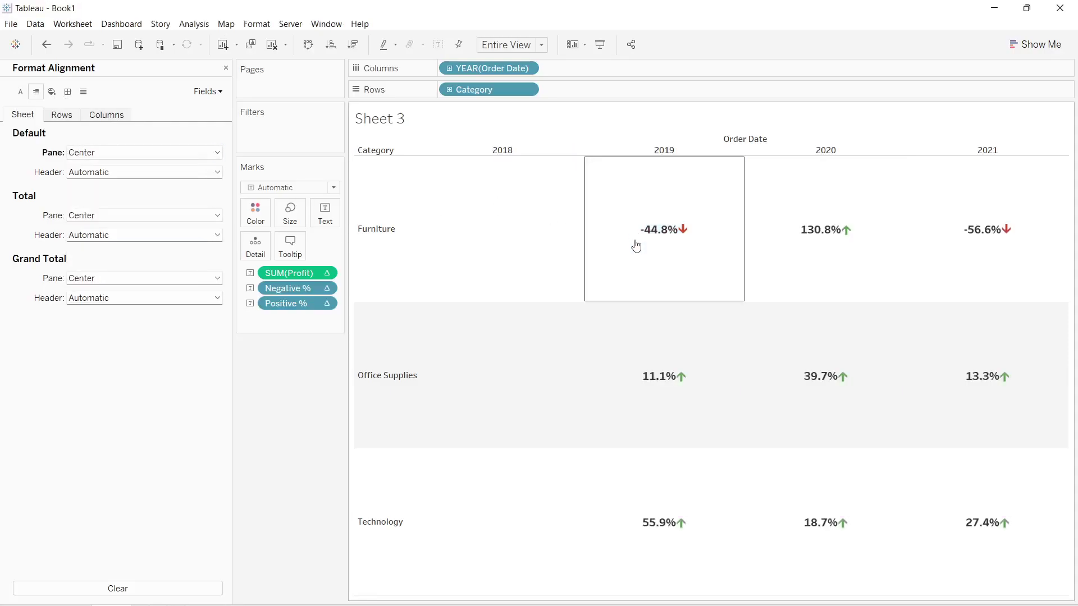
right_click(382, 230)
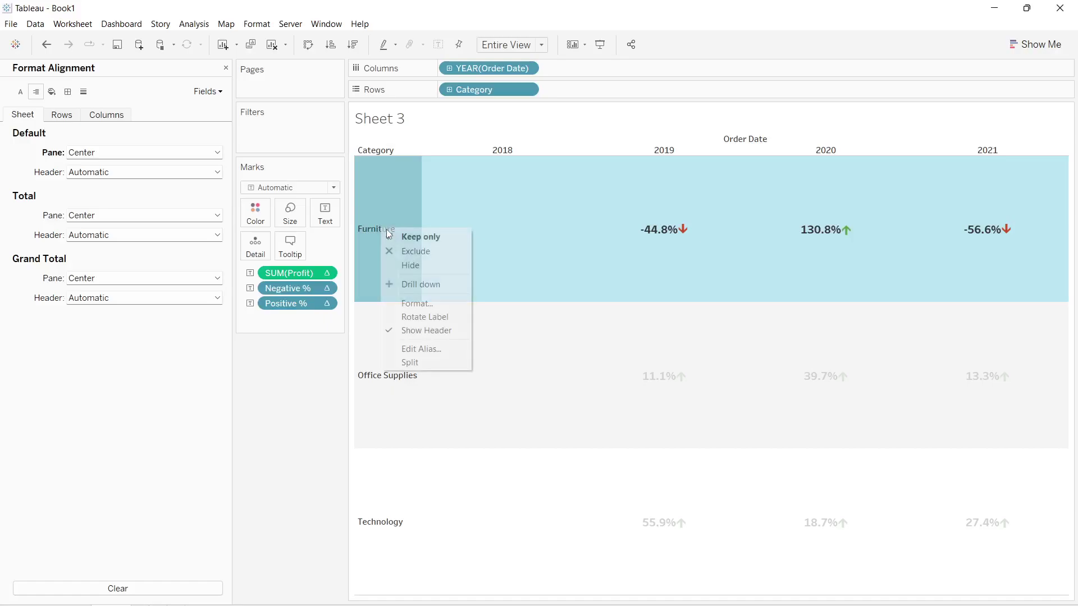
Step: Format the Category row headers with the Tableau Medium font, size 14, bold
click(438, 312)
click(216, 152)
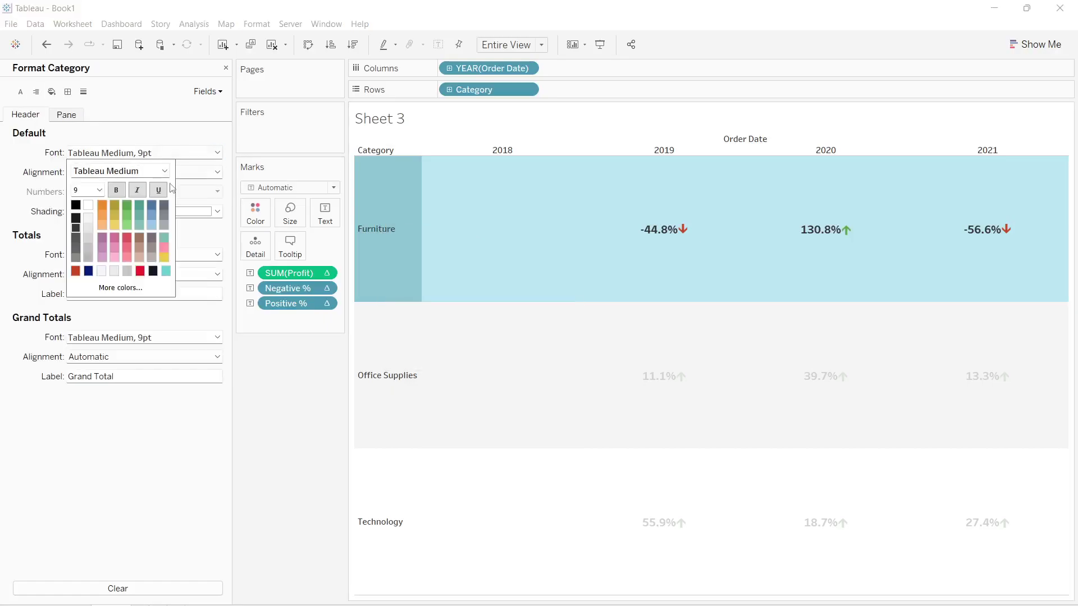
click(165, 171)
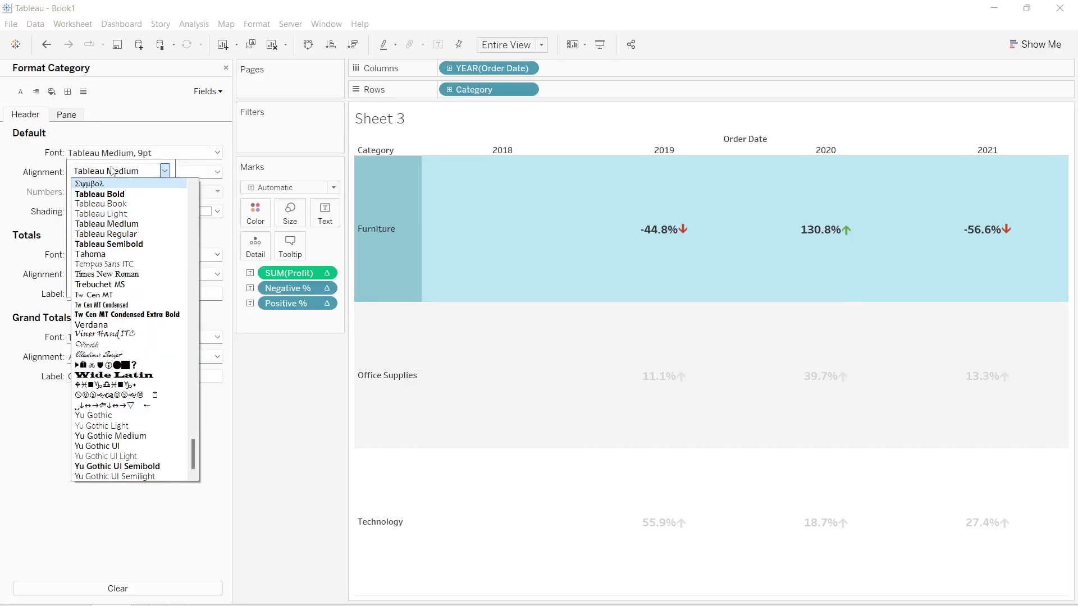
click(103, 190)
click(99, 253)
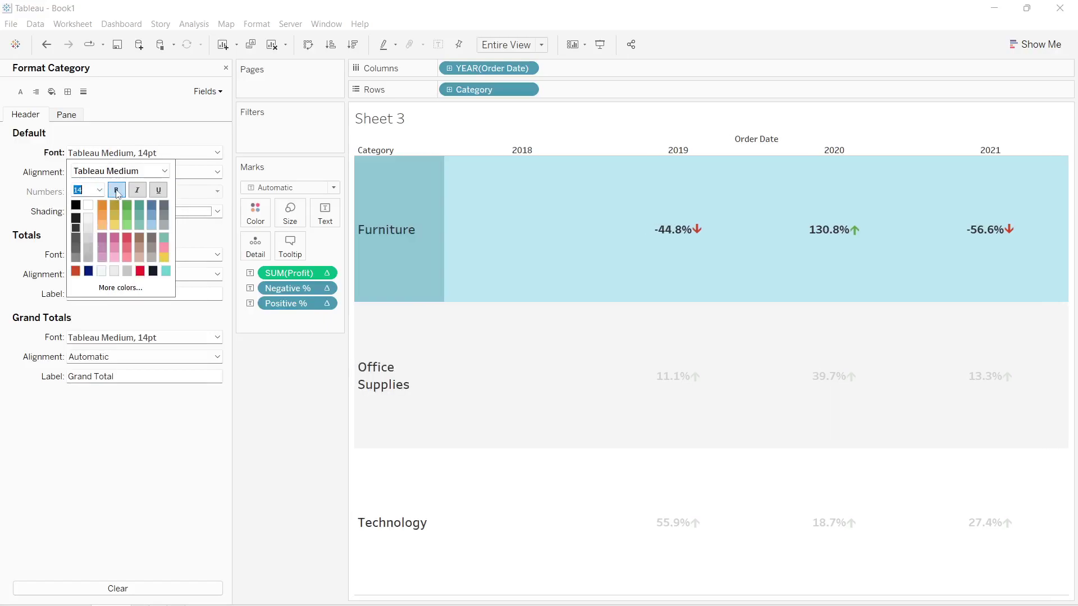
click(375, 238)
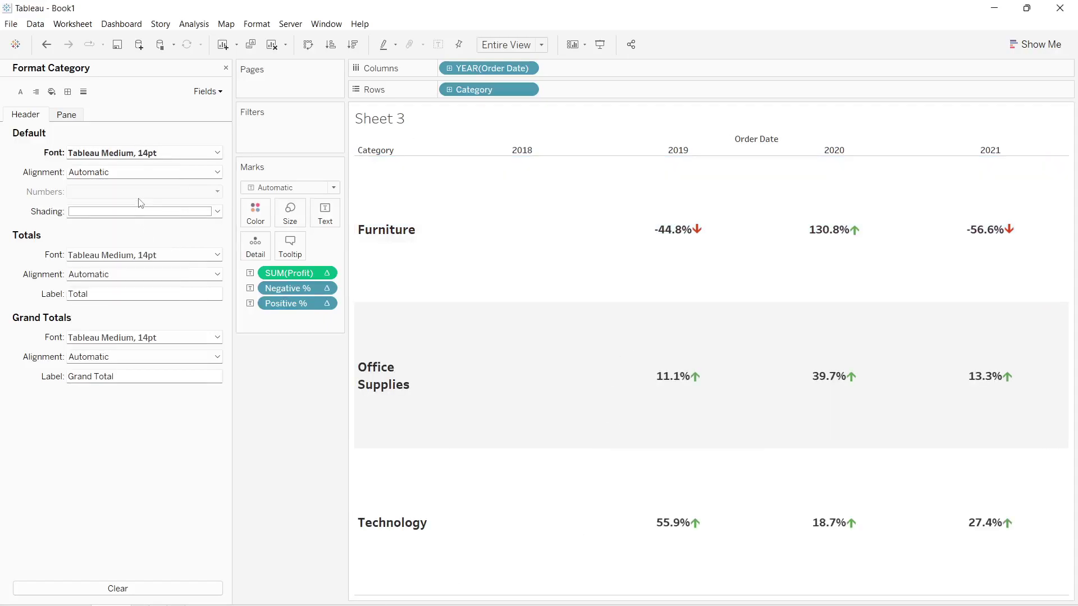
click(226, 68)
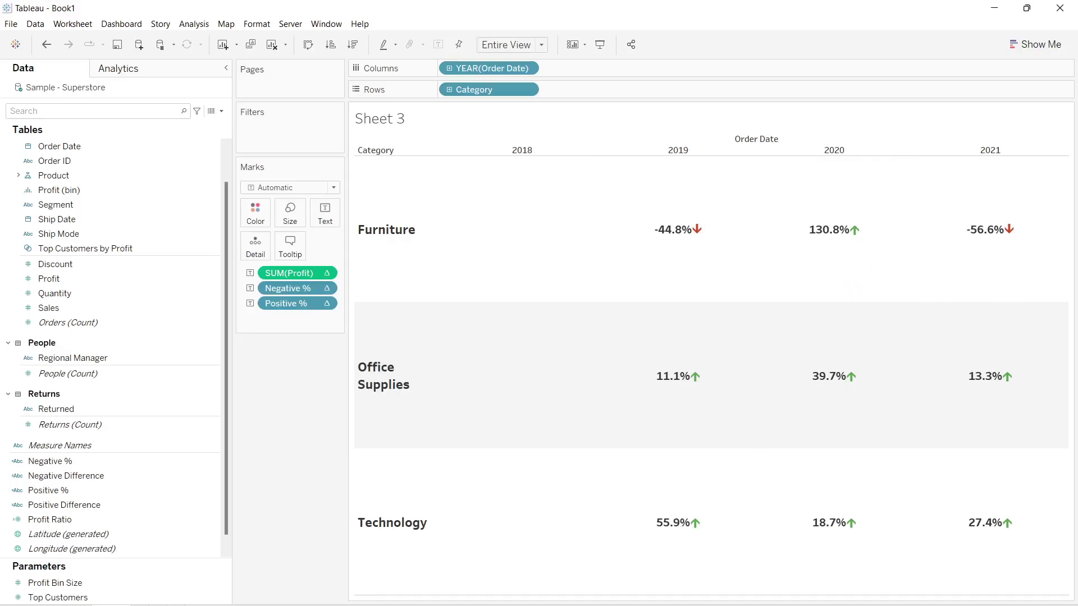
Step: Confirm the sheet name '1st Method', duplicate the sheet, and name the copy '2nd Method'
key(Return)
right_click(118, 604)
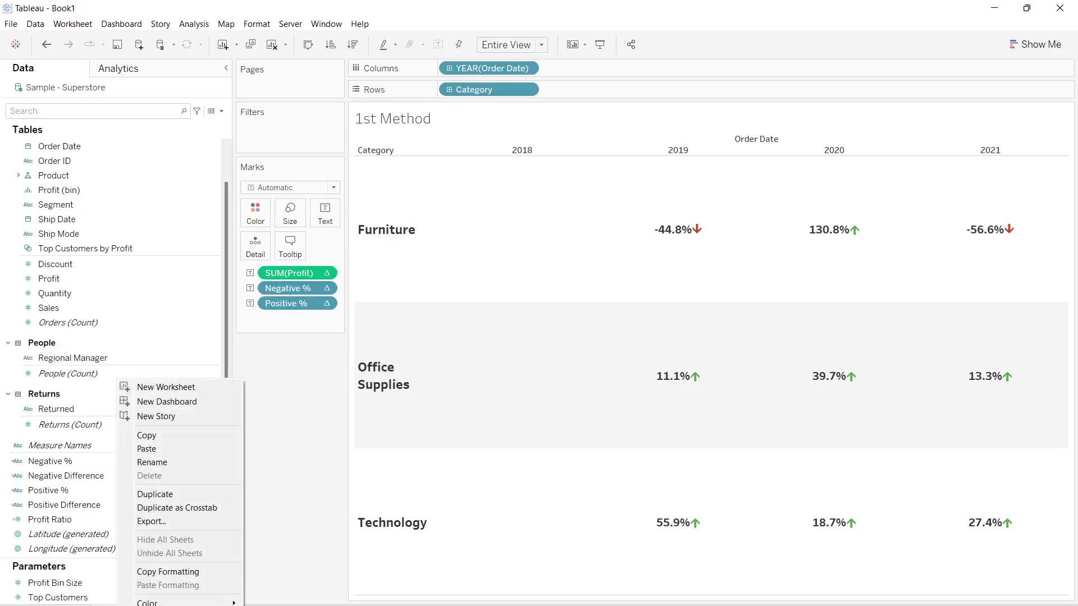
click(166, 494)
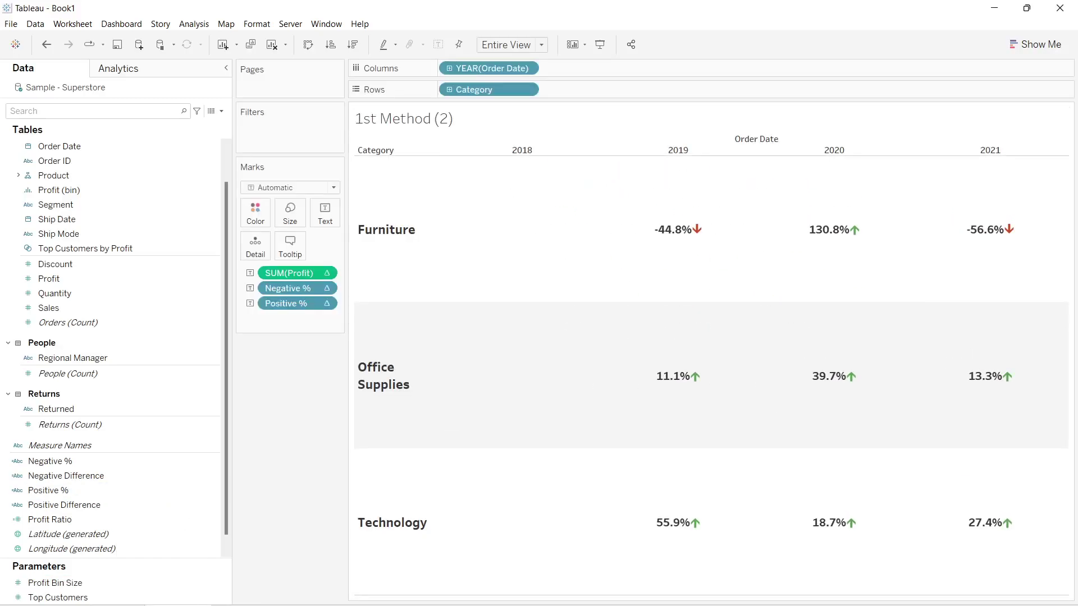
key(Return)
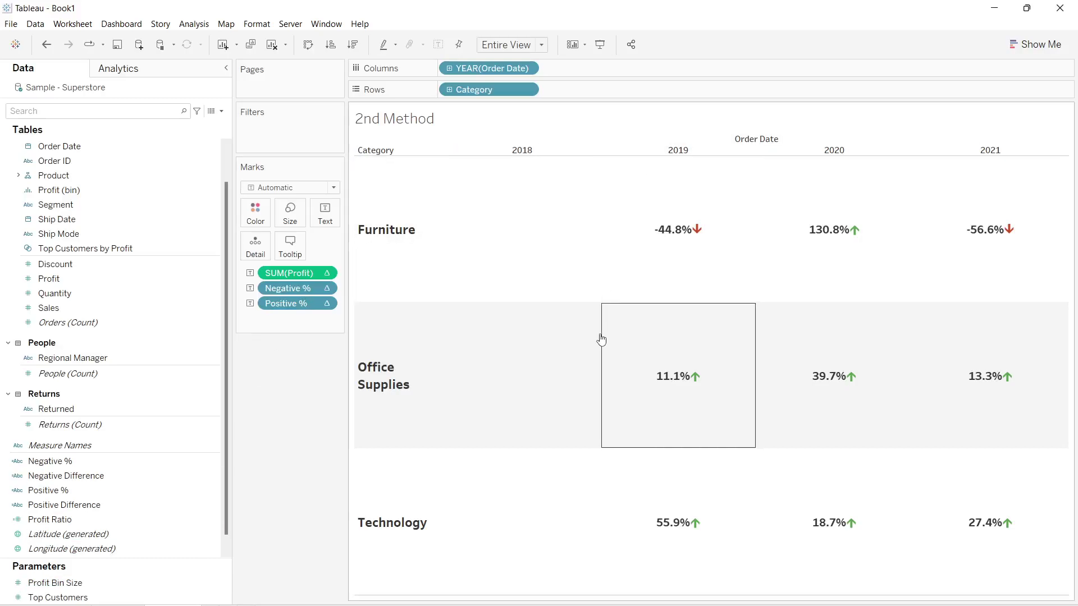
Step: Widen the Marks card and drag the Negative % and Positive % pills off it
drag(346, 247, 438, 250)
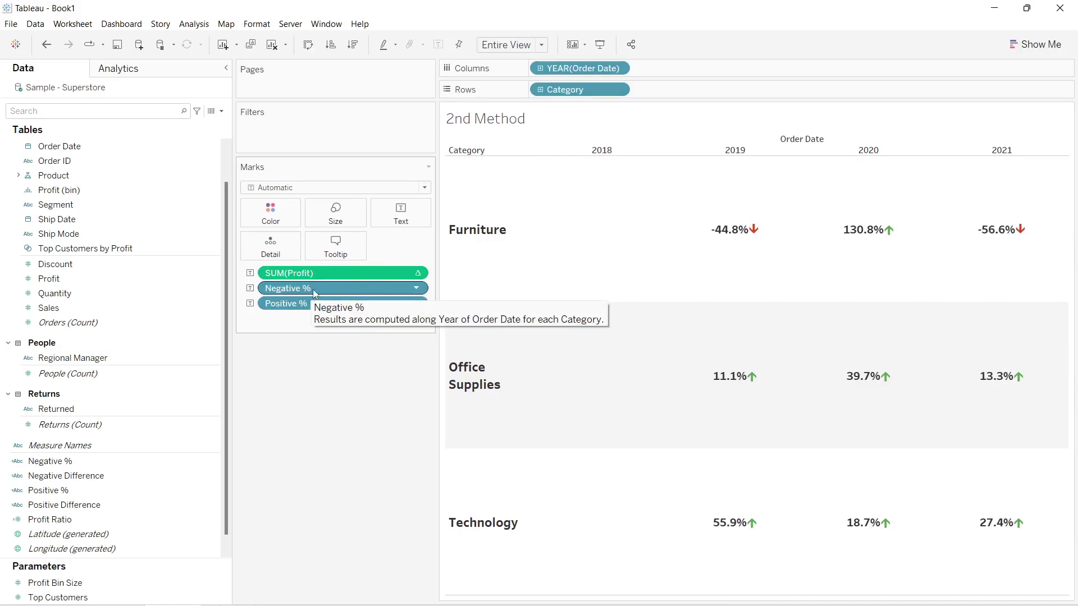
drag(327, 294, 95, 298)
drag(276, 290, 2, 370)
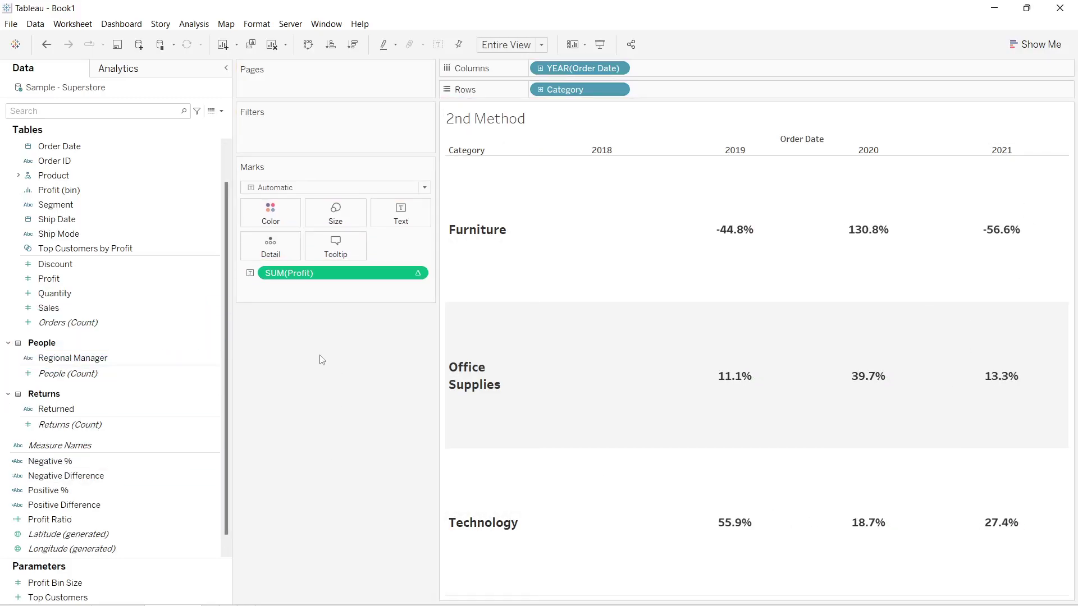
right_click(361, 273)
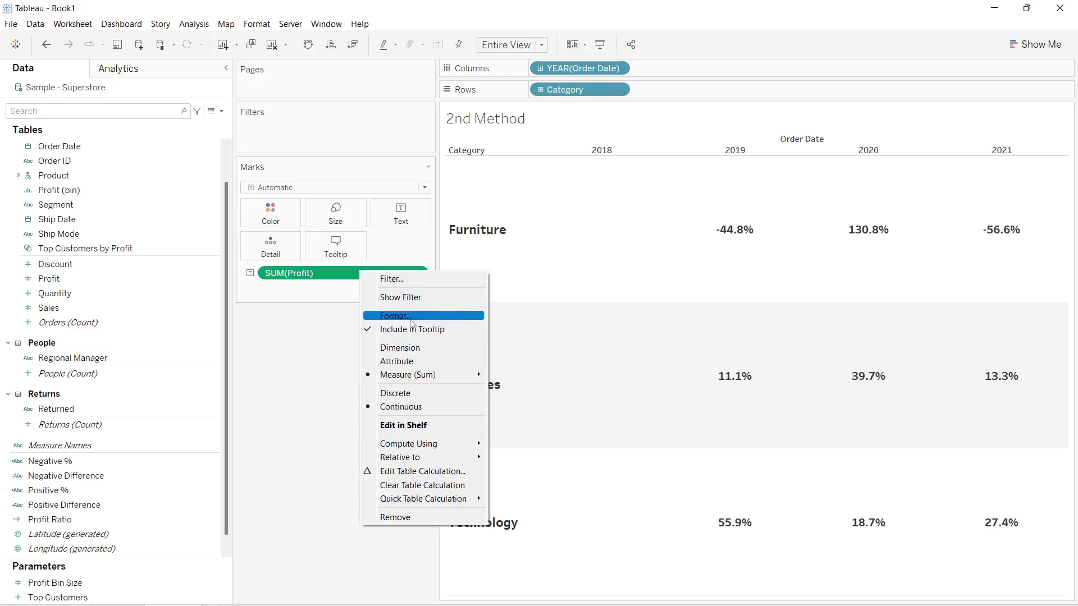
Step: Give the SUM(Profit) pane values a custom 0.00% number format
click(393, 316)
click(151, 192)
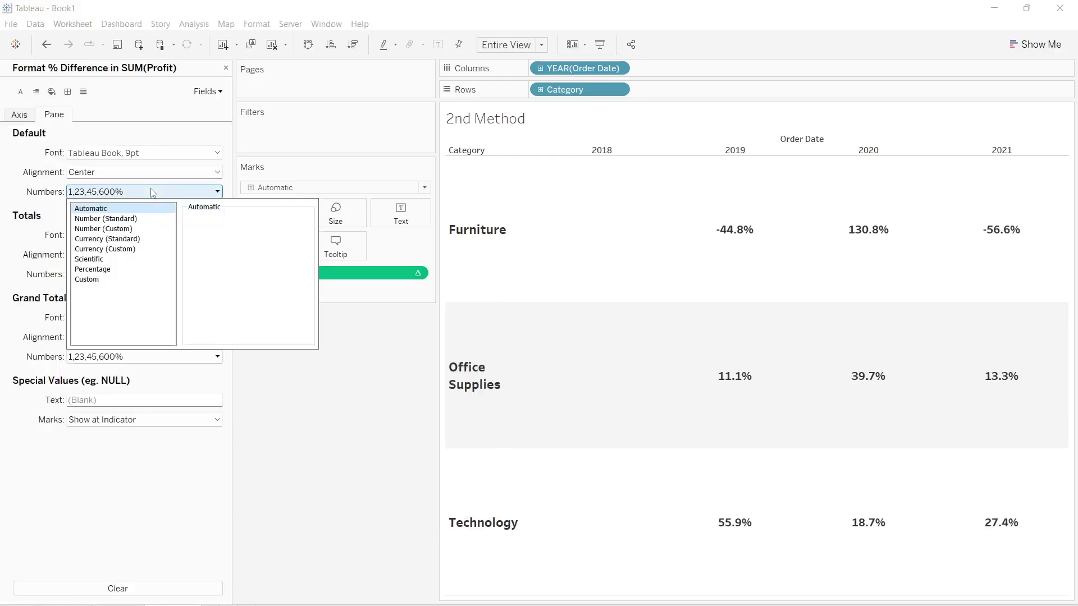
click(110, 280)
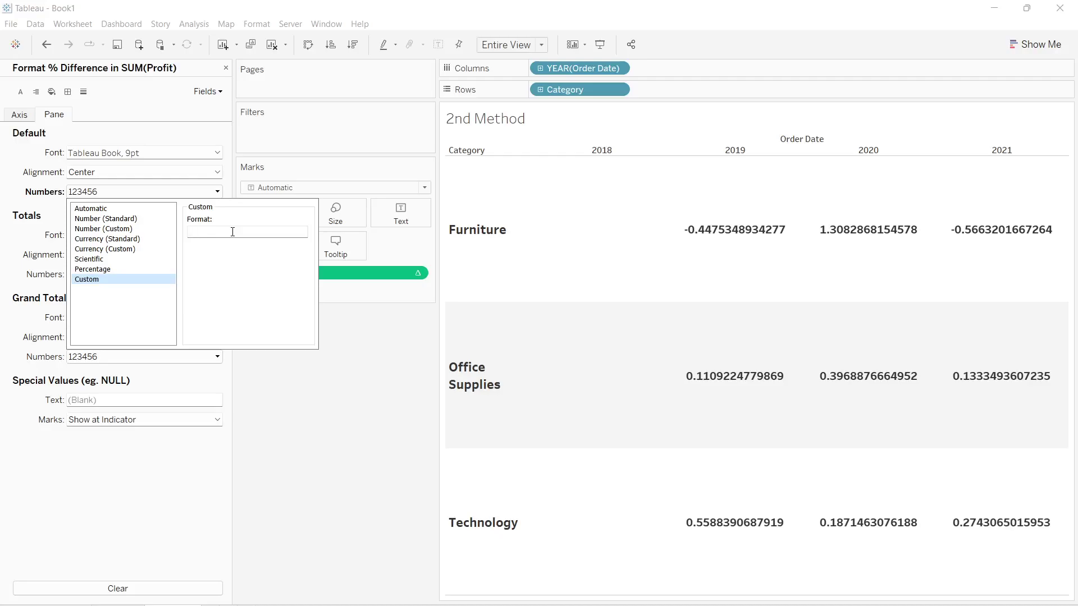
text(0.00)
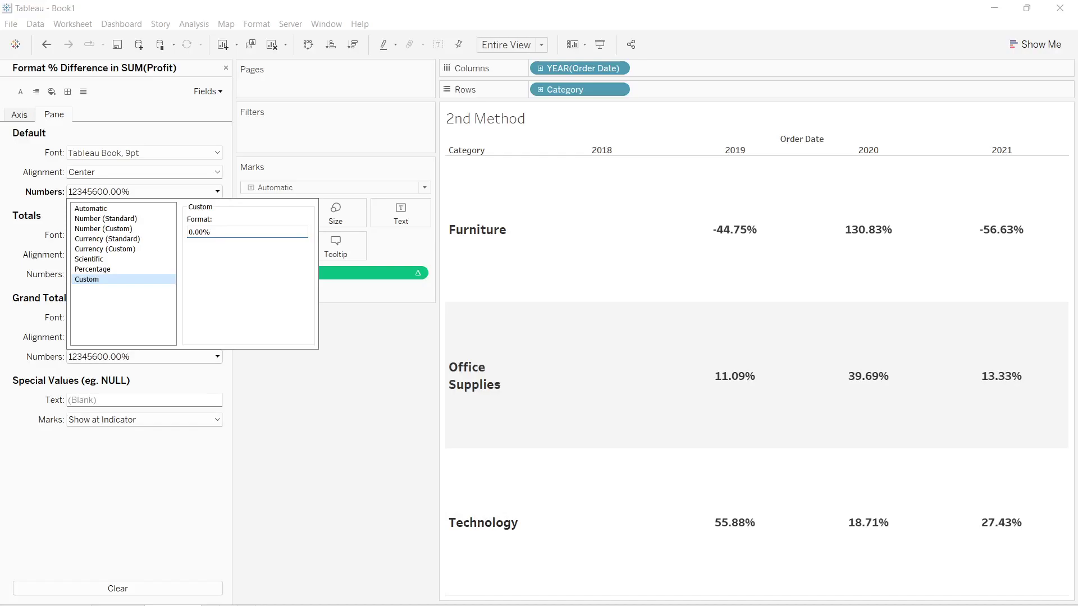
key(alt+Tab)
Step: Append the ↑ symbol from fsymbols.com to the custom format, followed by ;-0.00%
click(475, 224)
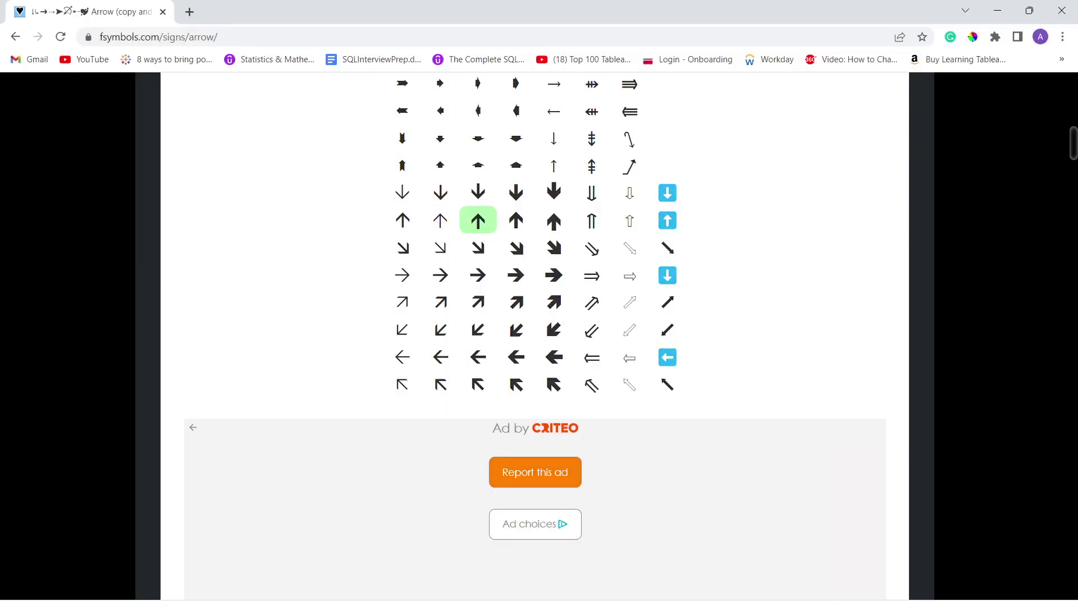
key(alt+Tab)
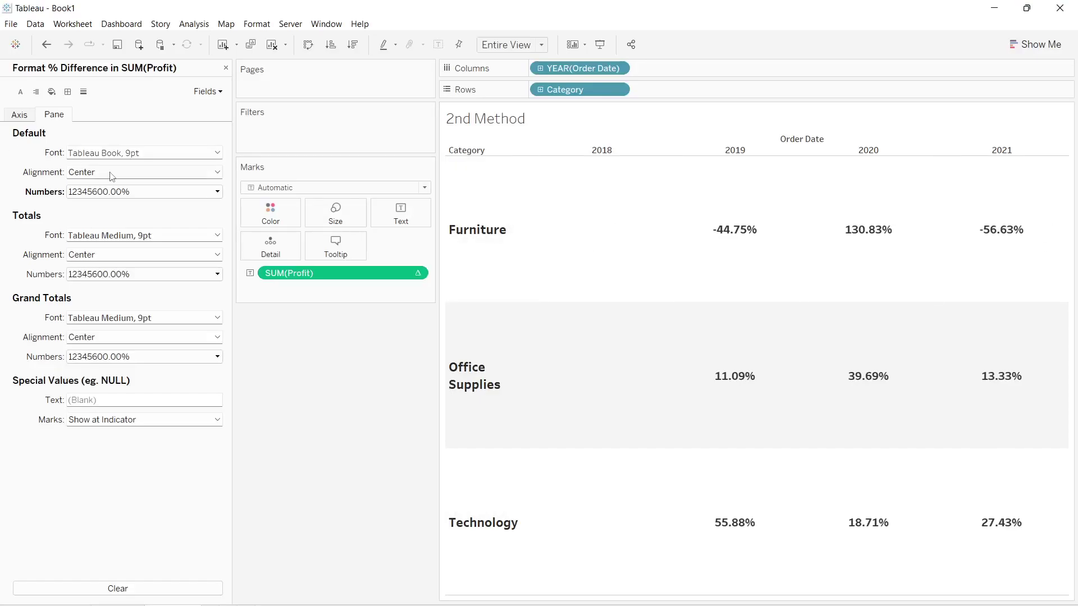
click(150, 192)
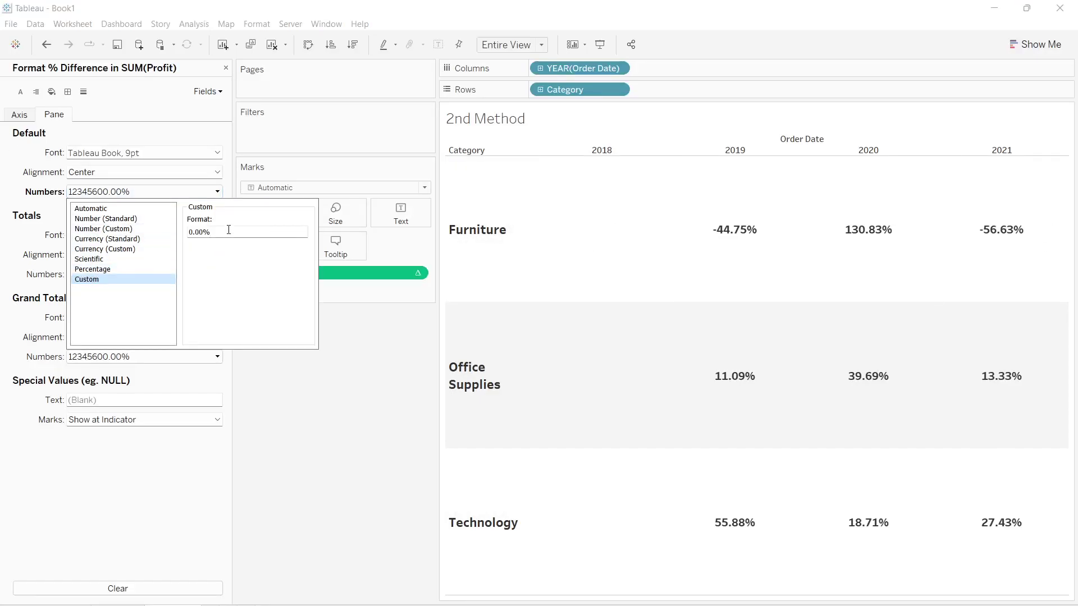
text(↑)
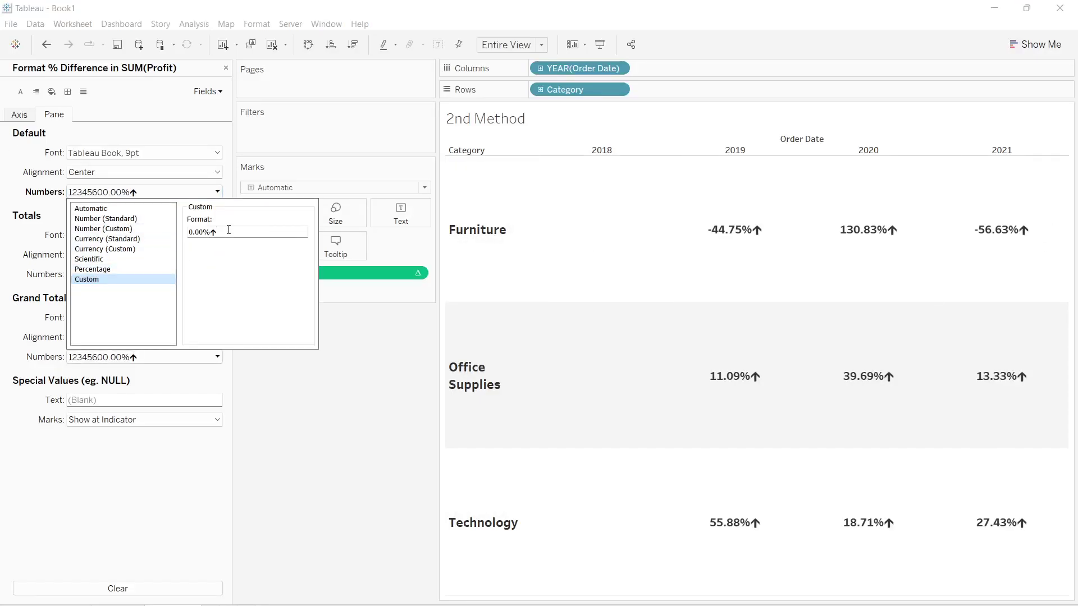
text(;-)
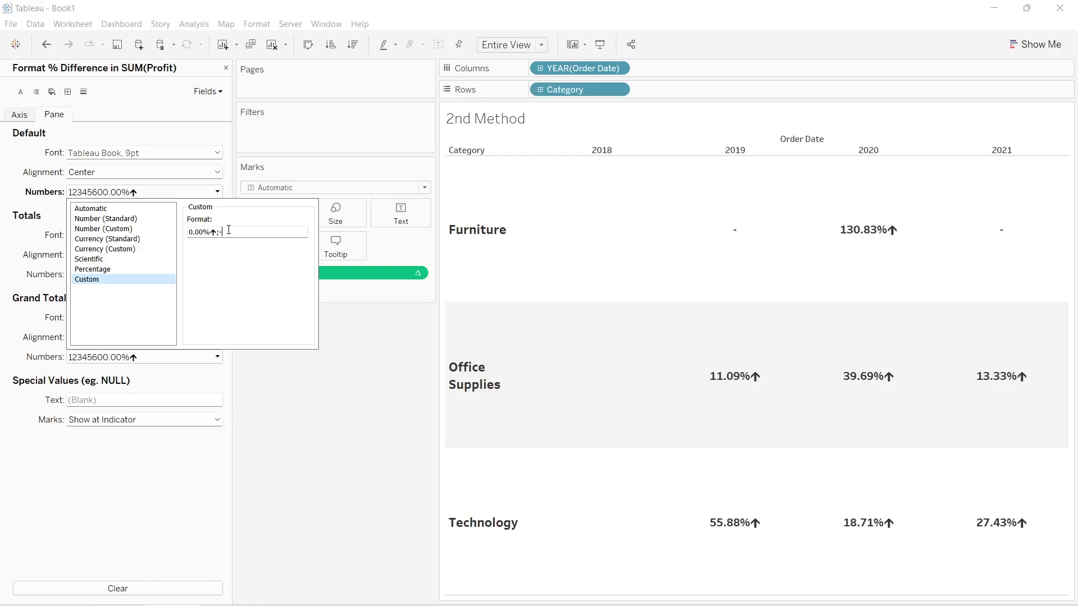
text(0.00%)
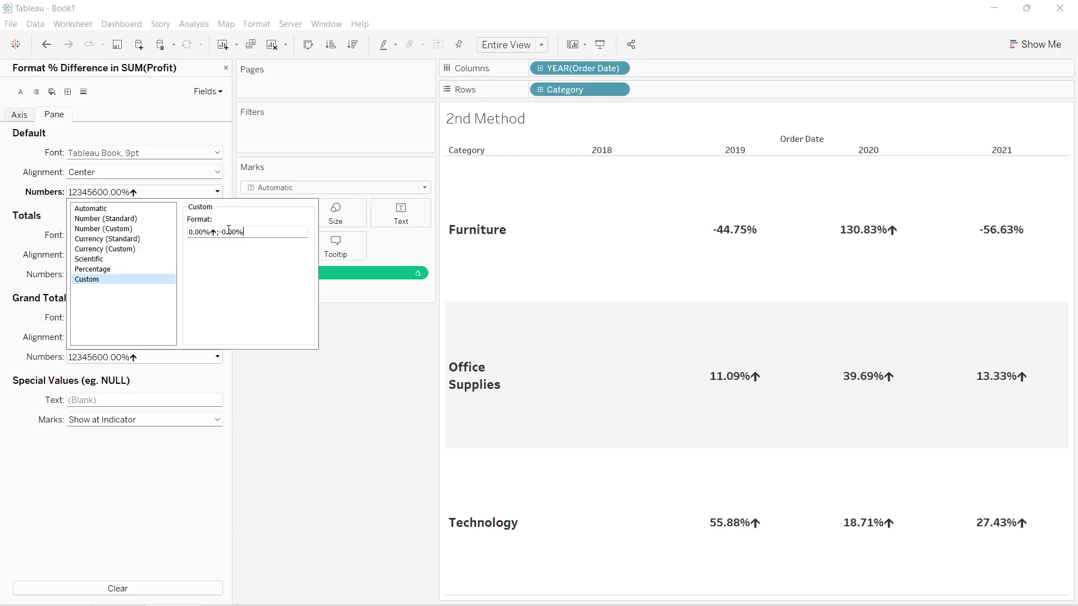
Step: Append the ↓ symbol to complete the format 0.00%↑;-0.00%↓ and close the Format pane
key(alt+Tab)
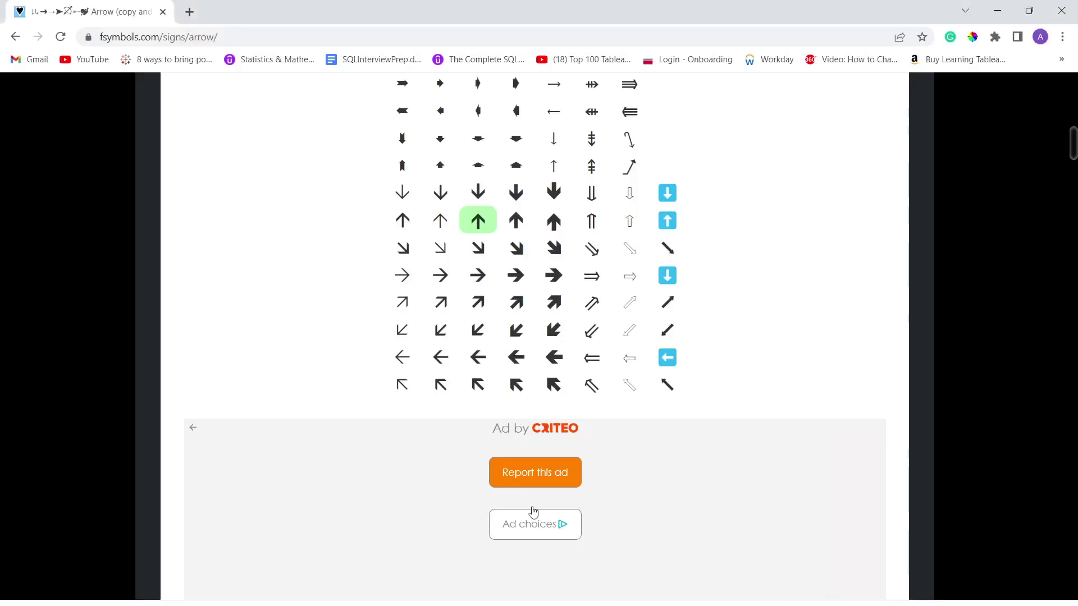
click(478, 192)
key(alt+Tab)
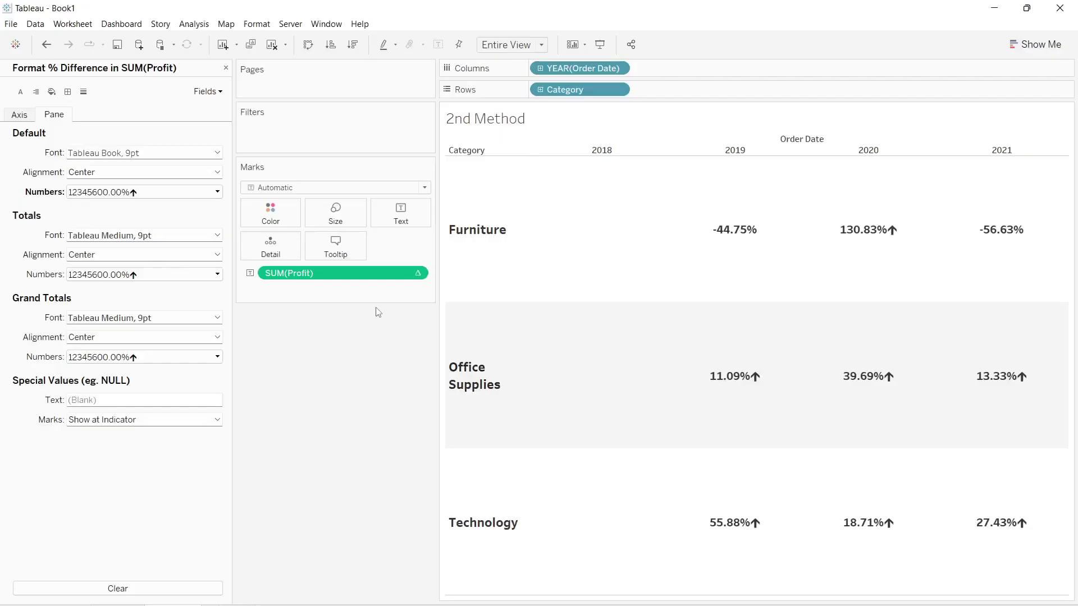
click(181, 192)
text(↓)
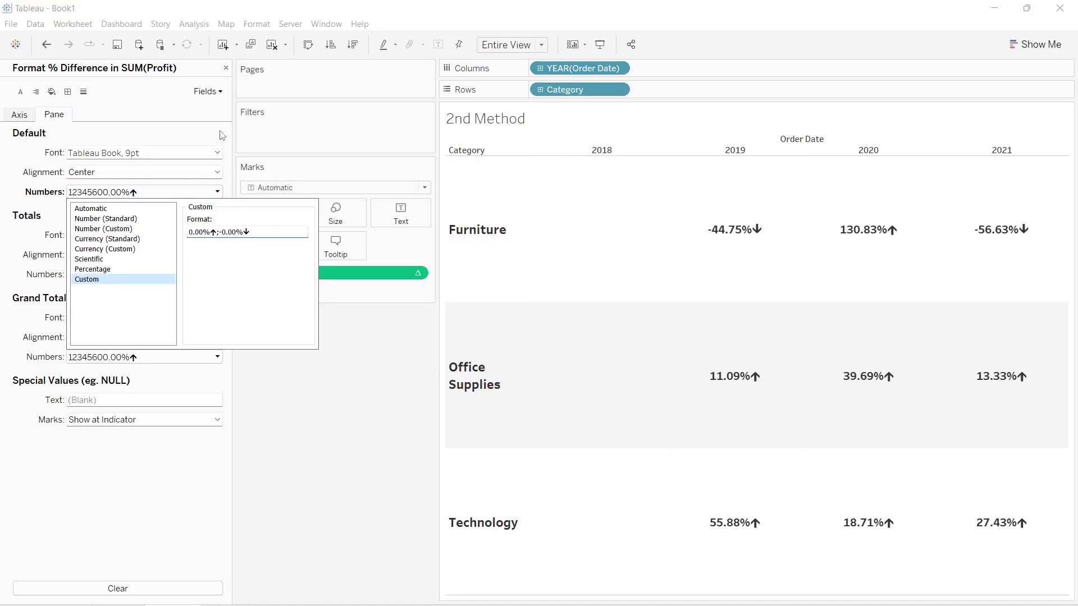
click(228, 87)
click(225, 67)
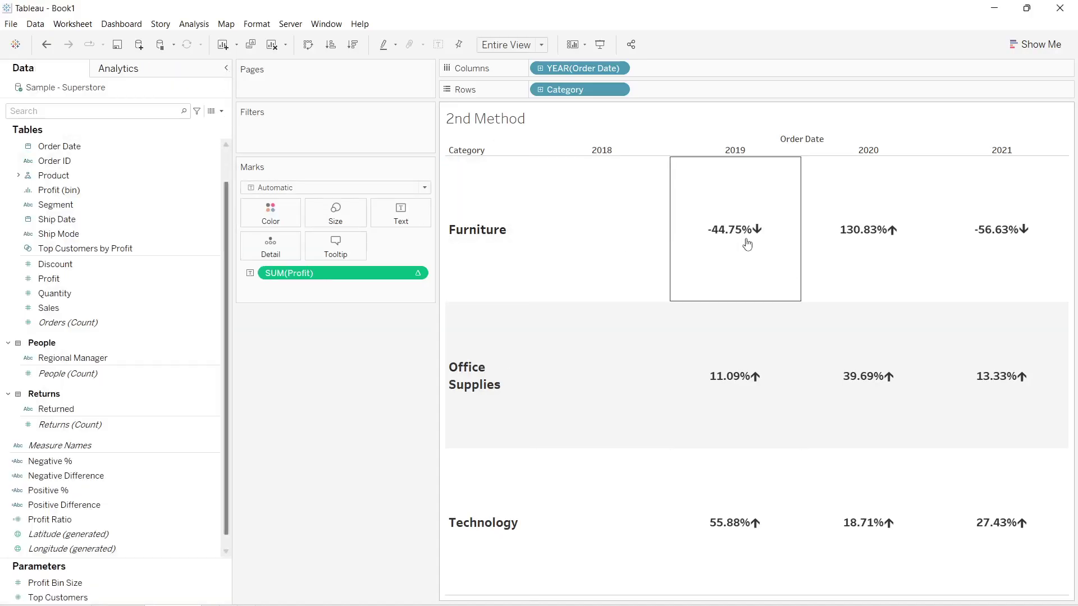